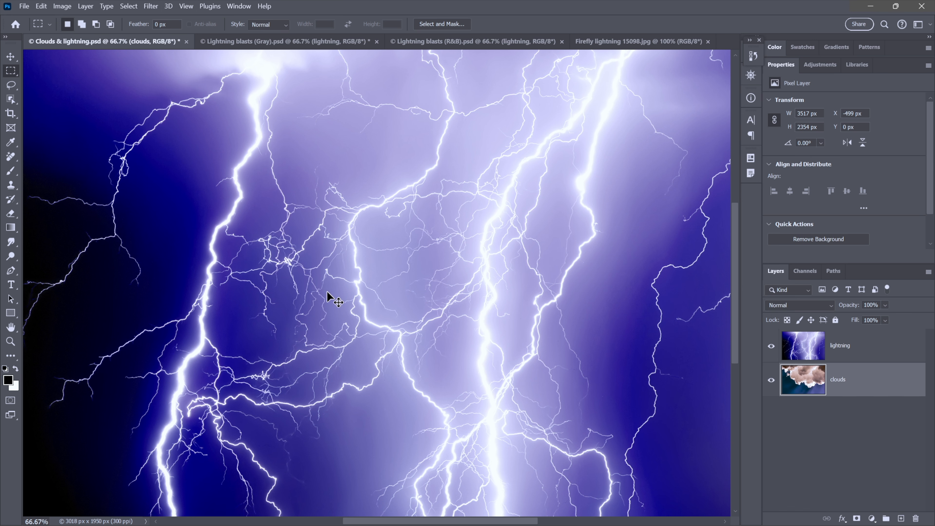
Inspect lightning areas over the clouds in Lightning blasts (Gray).psd with rectangular selections, and compare with the lightning layer hidden and shown
{"action": "key", "text": "ctrl+Tab"}
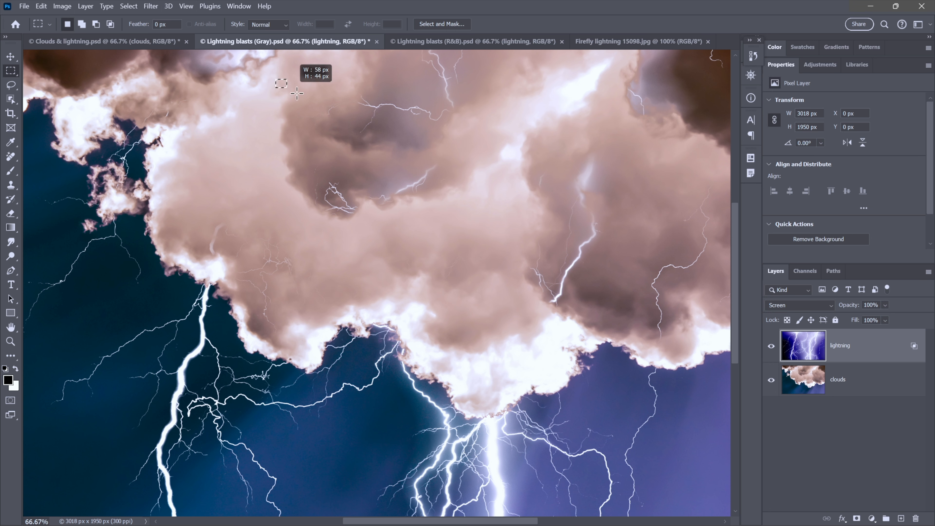
{"action": "left_click_drag", "start_coordinate": [296, 93], "coordinate": [476, 241]}
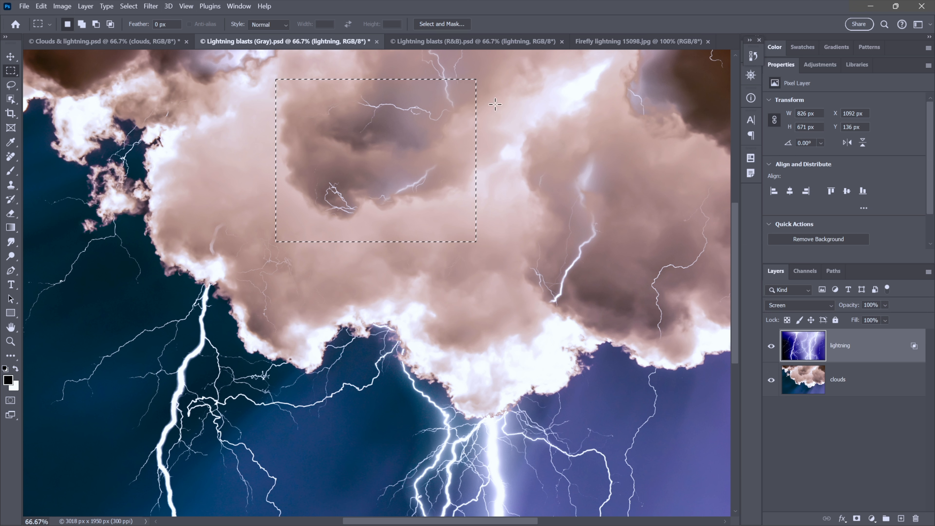
{"action": "left_click_drag", "start_coordinate": [491, 105], "coordinate": [631, 328]}
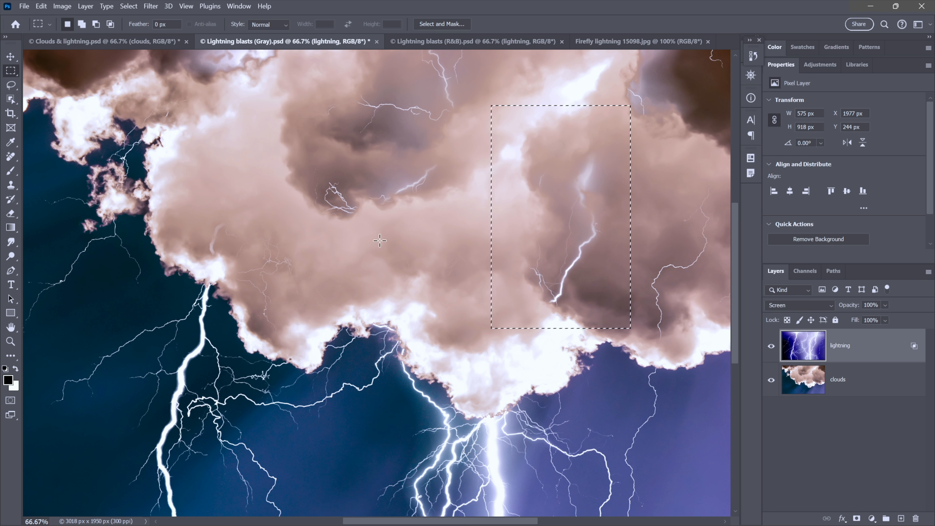
{"action": "left_click_drag", "start_coordinate": [194, 207], "coordinate": [299, 323]}
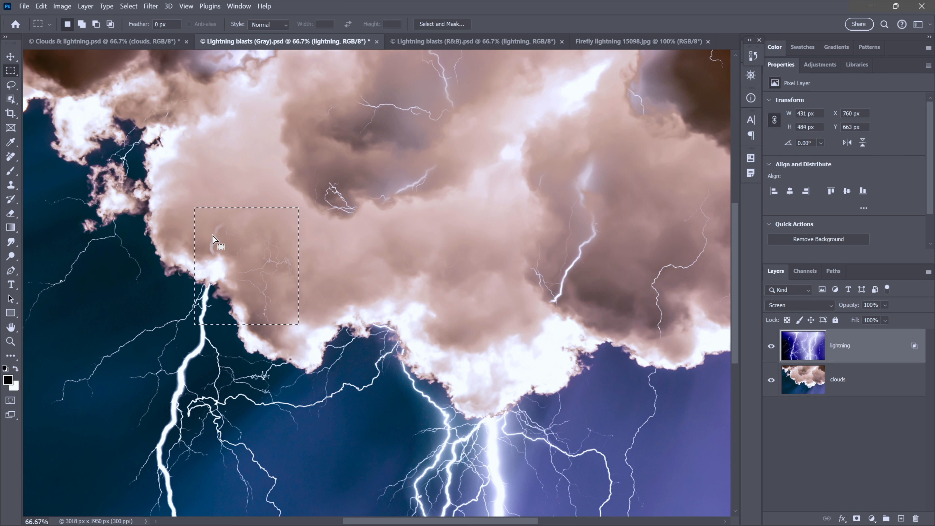
{"action": "left_click_drag", "start_coordinate": [297, 72], "coordinate": [476, 228]}
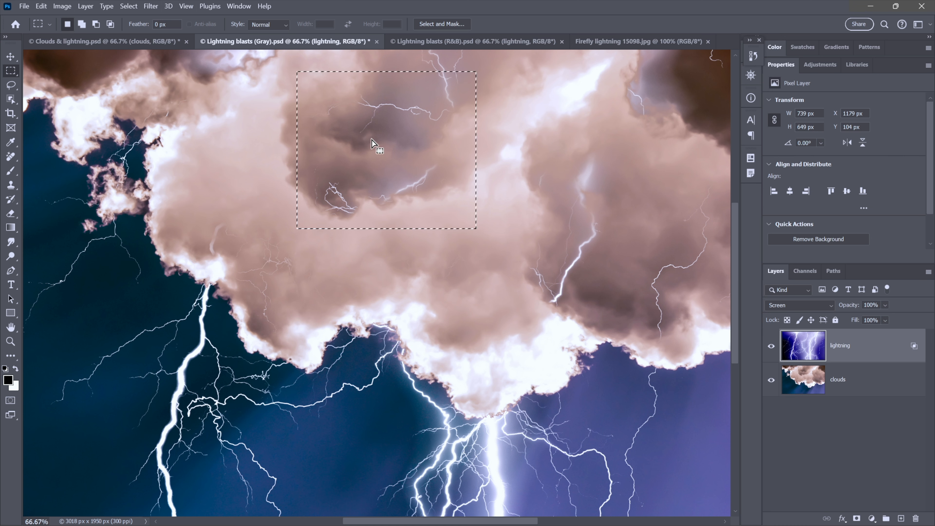
{"action": "left_click", "coordinate": [770, 347]}
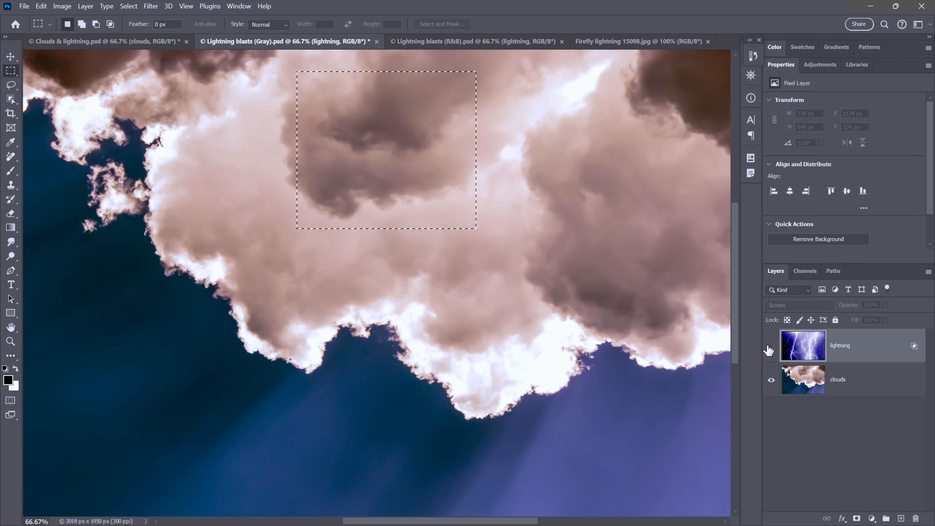
{"action": "left_click", "coordinate": [771, 348]}
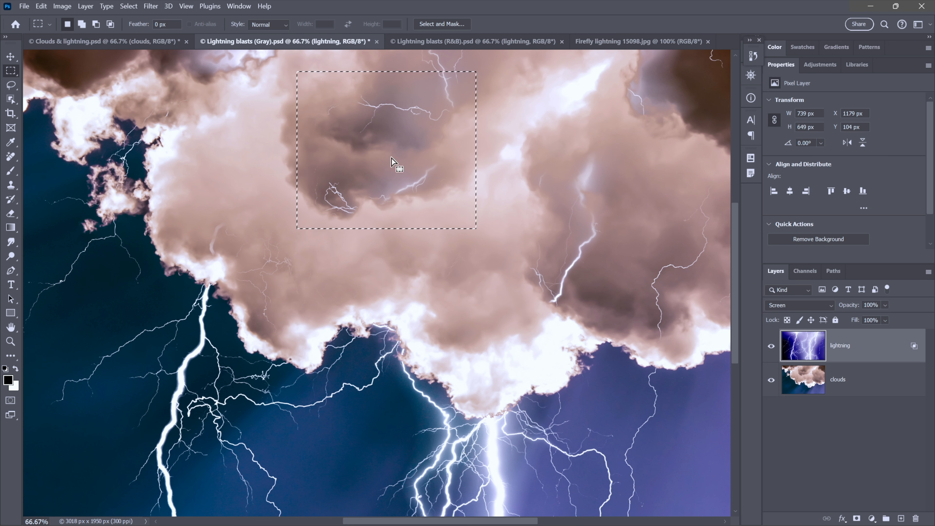
Outline more bolt and glow areas along the clouds' upper part, compare them without the lightning layer, and clear the selection
{"action": "left_click_drag", "start_coordinate": [511, 124], "coordinate": [635, 315]}
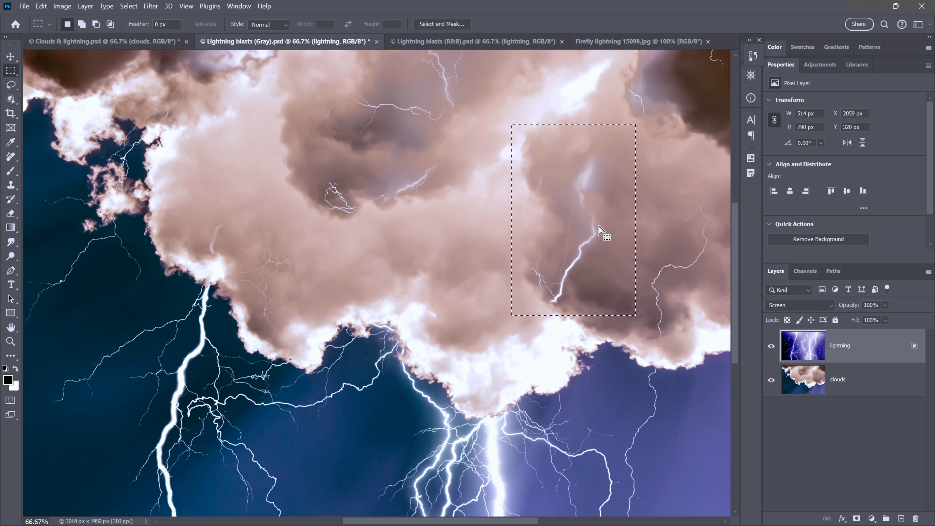
{"action": "left_click_drag", "start_coordinate": [604, 55], "coordinate": [699, 134]}
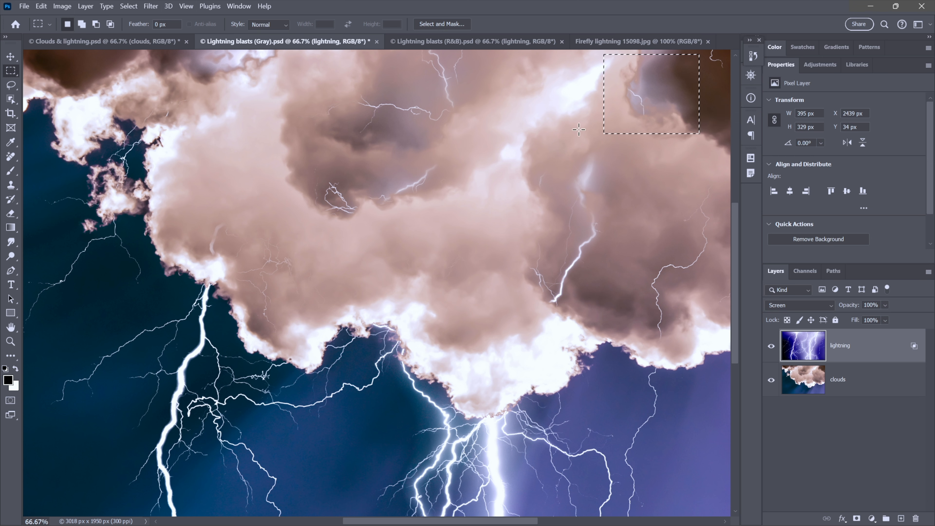
{"action": "left_click_drag", "start_coordinate": [174, 51], "coordinate": [293, 90]}
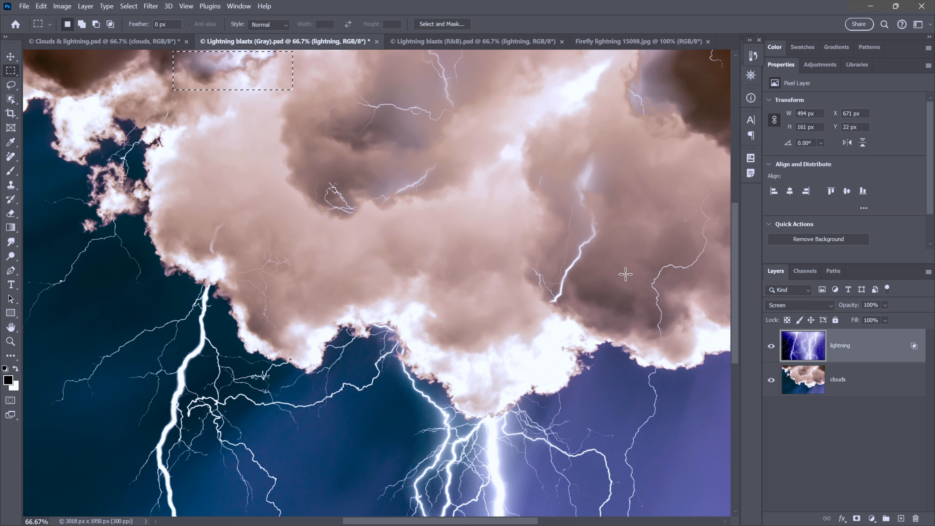
{"action": "left_click", "coordinate": [771, 346]}
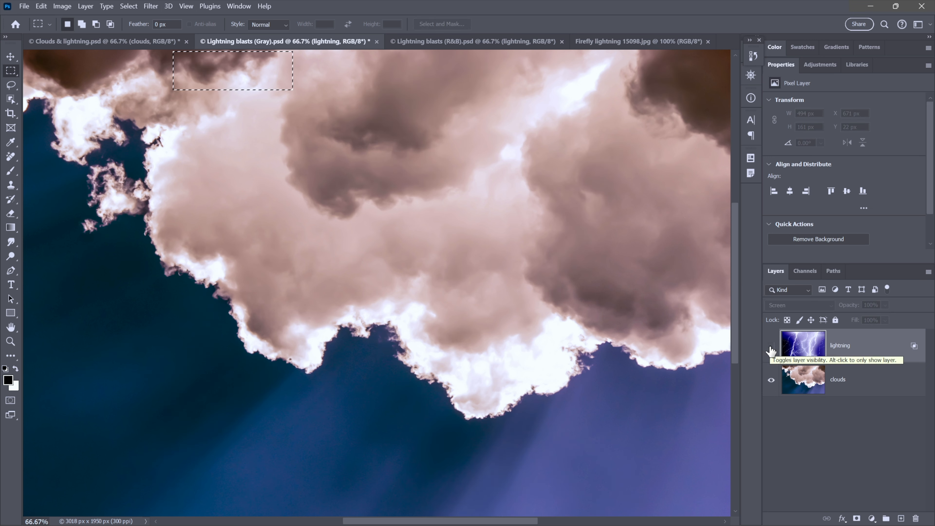
{"action": "left_click", "coordinate": [770, 346]}
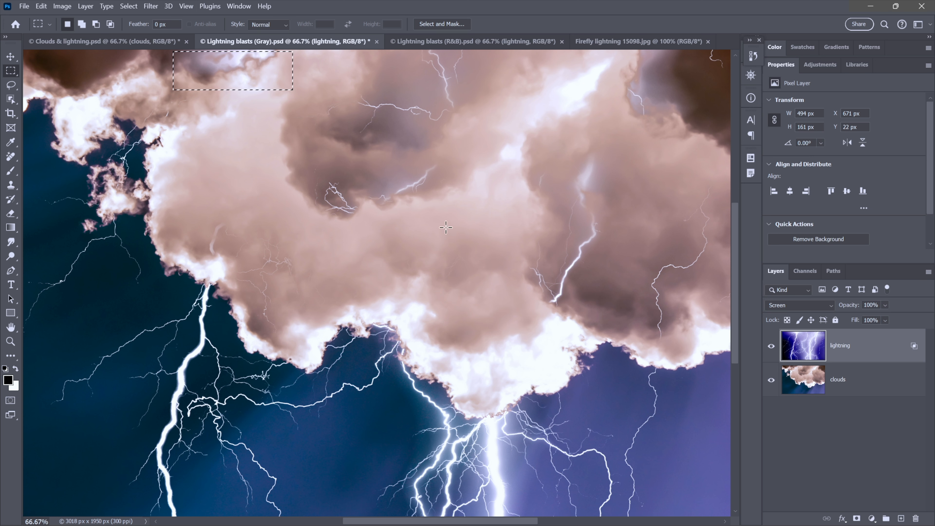
{"action": "key", "text": "ctrl+d"}
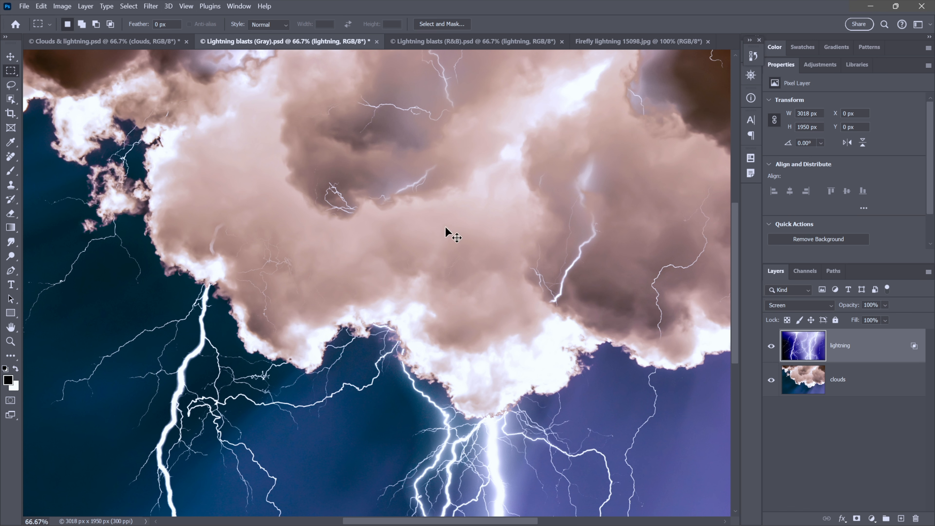
Examine the bolts over the clouds in Lightning blasts (R&B).psd with rectangular selections and compare them with the Gray version
{"action": "key", "text": "ctrl+Tab"}
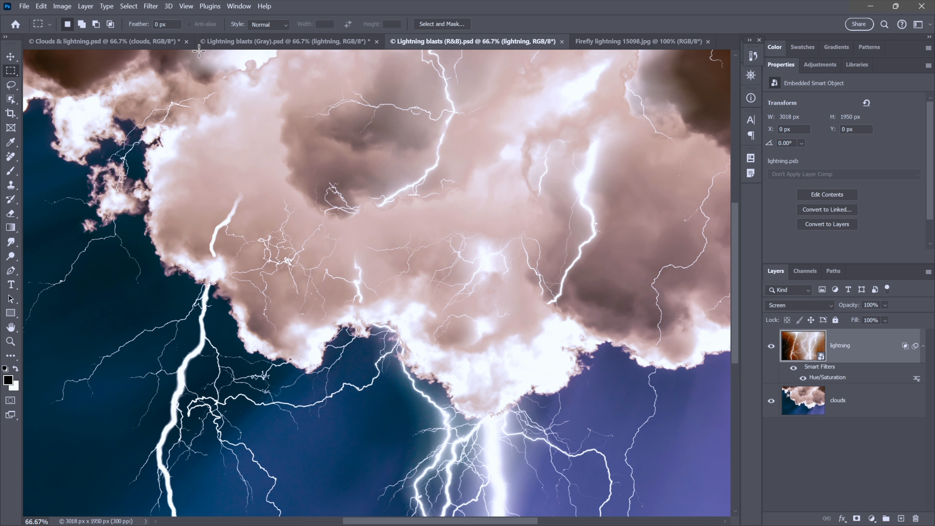
{"action": "left_click_drag", "start_coordinate": [199, 51], "coordinate": [297, 92]}
{"action": "left_click_drag", "start_coordinate": [229, 189], "coordinate": [344, 315]}
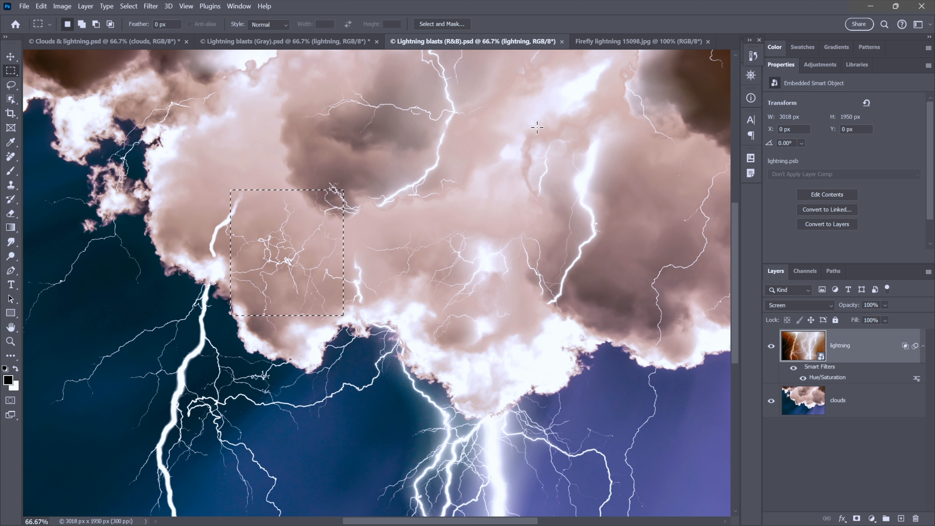
{"action": "left_click_drag", "start_coordinate": [540, 116], "coordinate": [636, 226]}
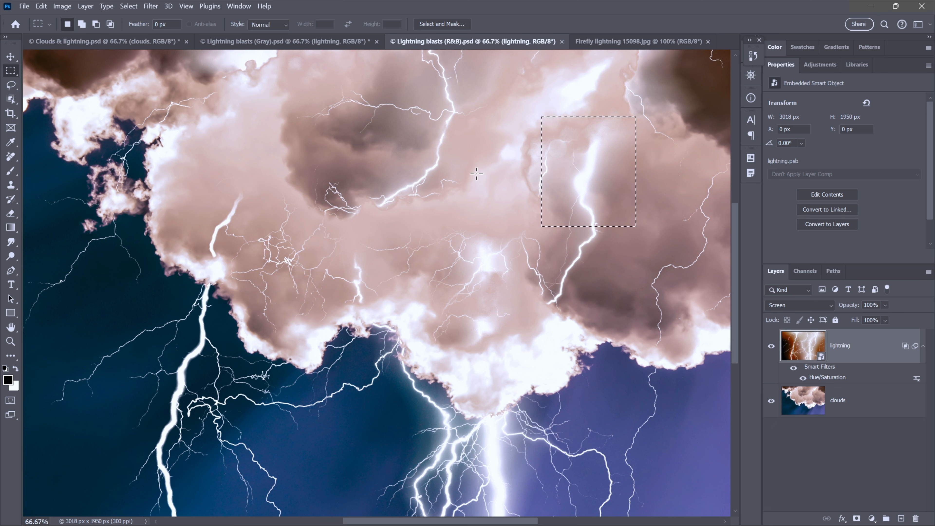
{"action": "left_click", "coordinate": [419, 209]}
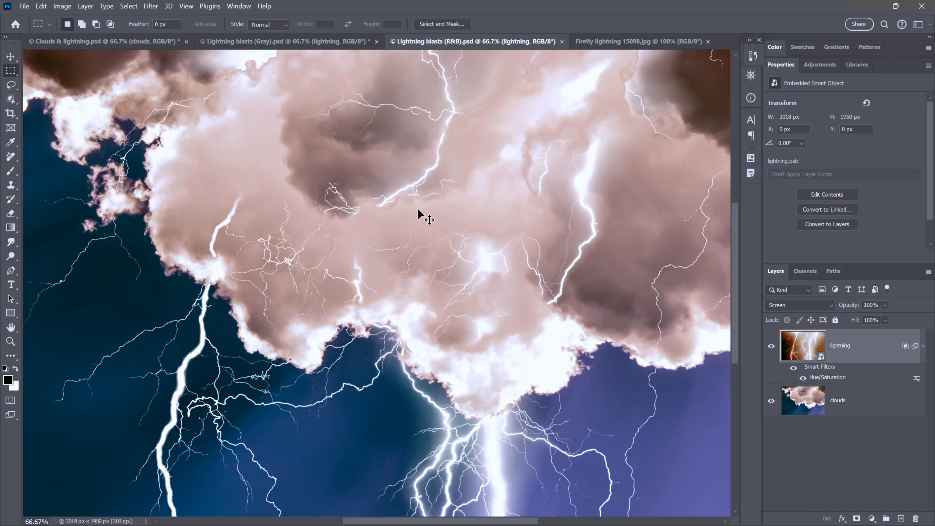
{"action": "key", "text": "ctrl+shift+Tab"}
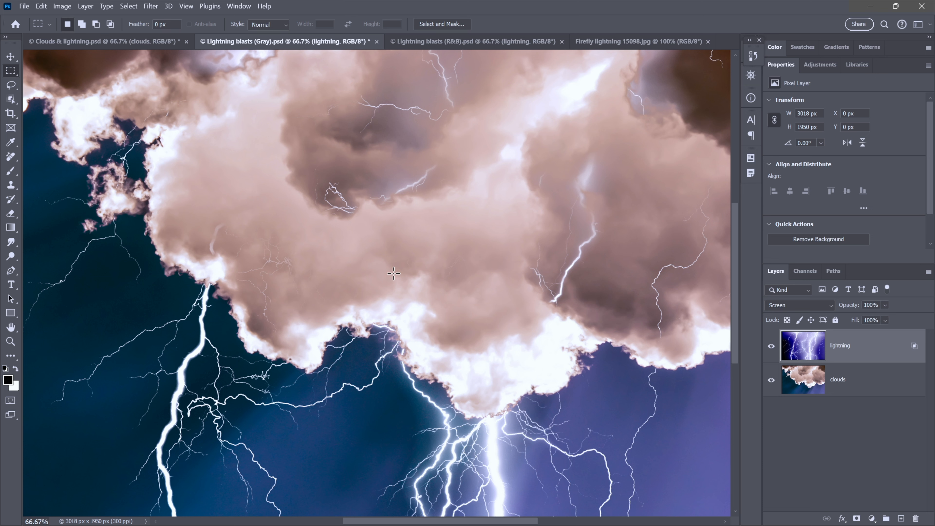
{"action": "key", "text": "ctrl+Tab"}
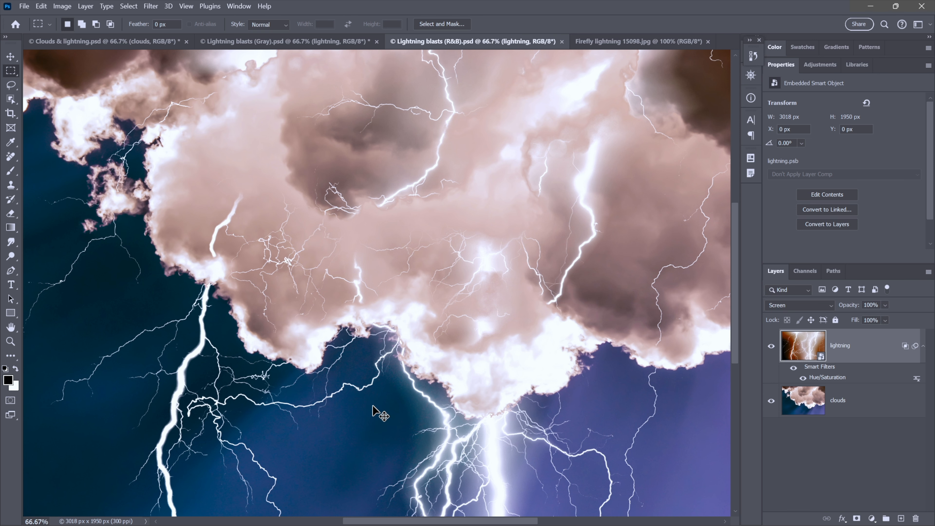
Examine the bolts in Firefly lightning 15098.jpg at 200% and return to Clouds & lightning.psd
{"action": "key", "text": "ctrl+Tab"}
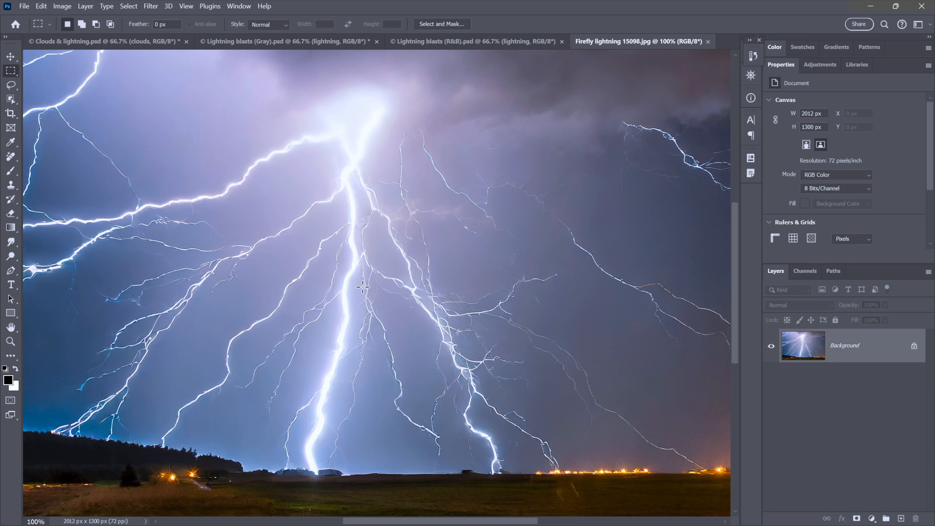
{"action": "key", "text": "ctrl+plus"}
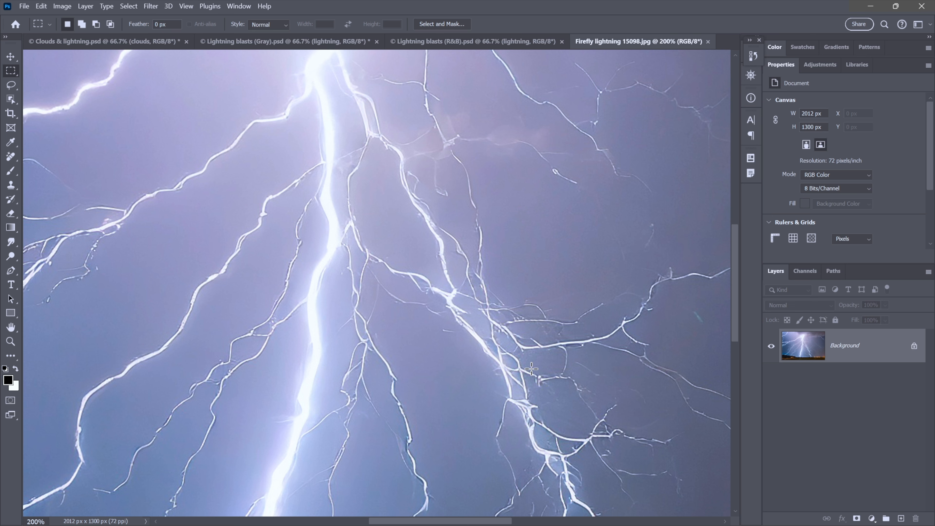
{"action": "key", "text": "ctrl+minus"}
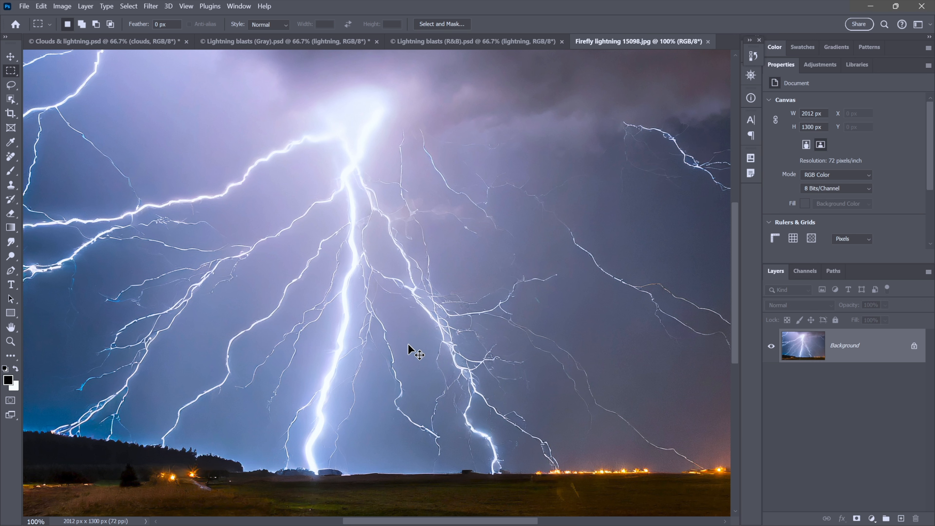
{"action": "key", "text": "ctrl+Tab"}
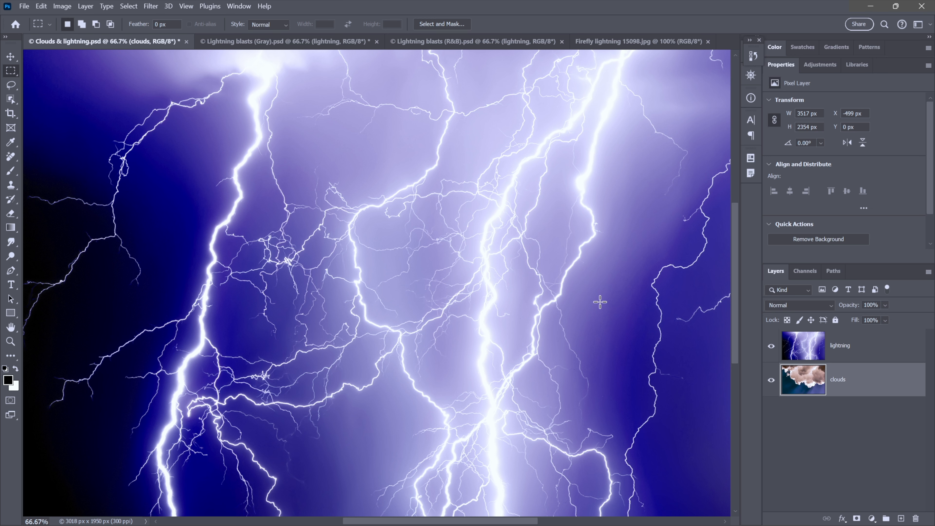
Try the Overlay blend mode on the clouds layer and restore it to Normal
{"action": "left_click", "coordinate": [869, 353]}
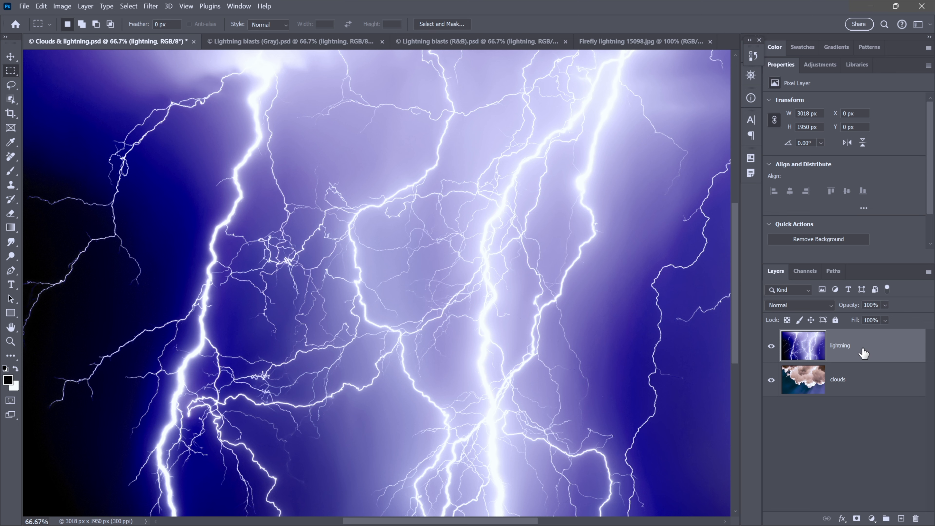
{"action": "left_click", "coordinate": [863, 390]}
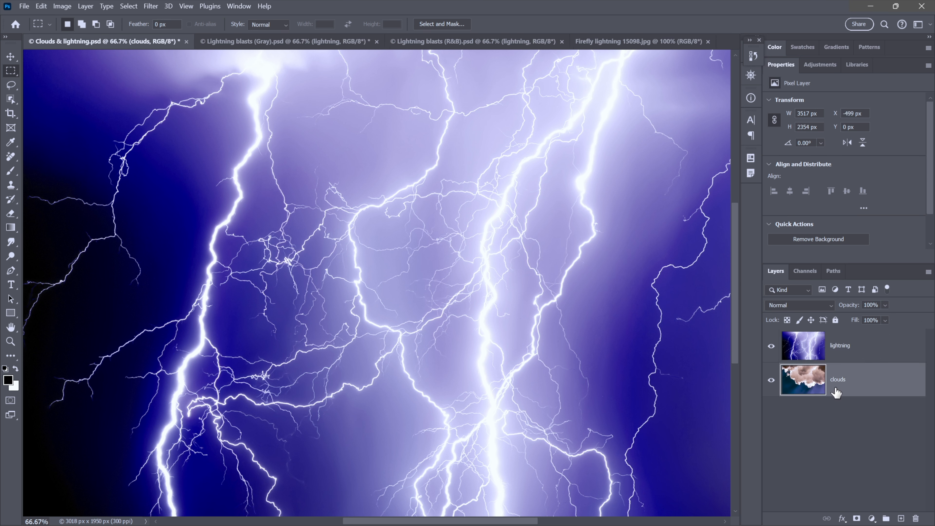
{"action": "left_click", "coordinate": [799, 305]}
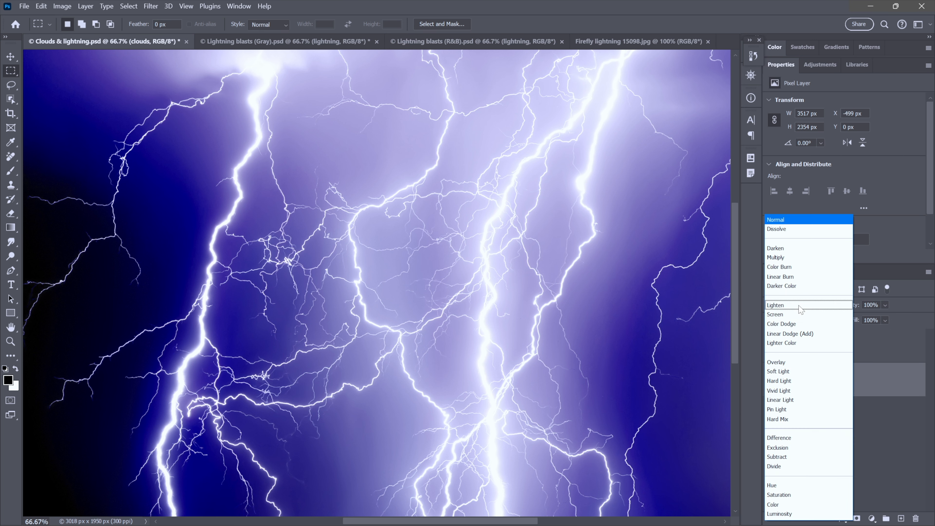
{"action": "left_click", "coordinate": [807, 362]}
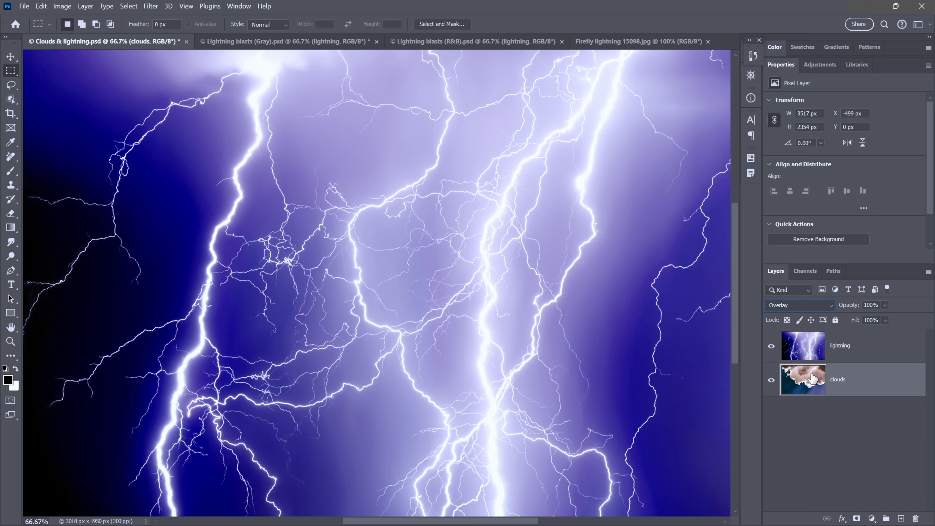
{"action": "key", "text": "shift+alt+n"}
Set the lightning layer's blend mode to Screen
{"action": "left_click", "coordinate": [875, 347]}
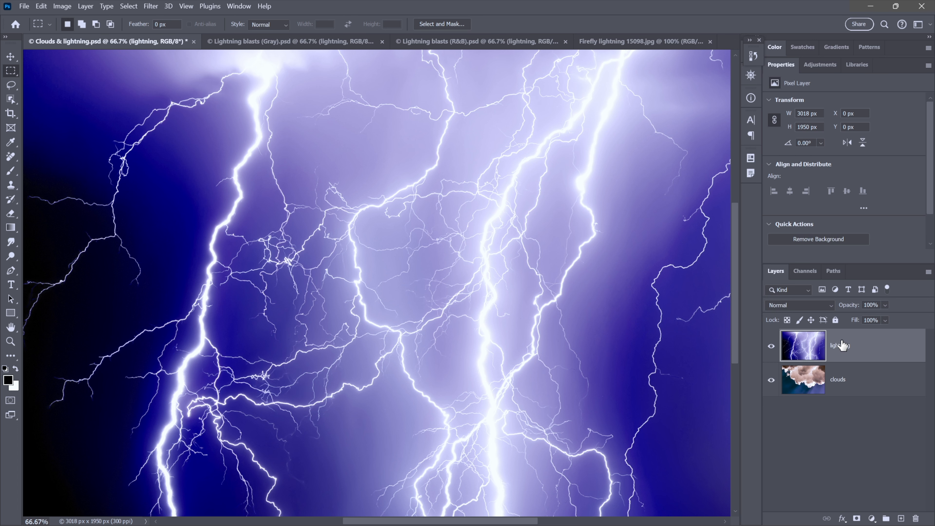
{"action": "left_click", "coordinate": [798, 306]}
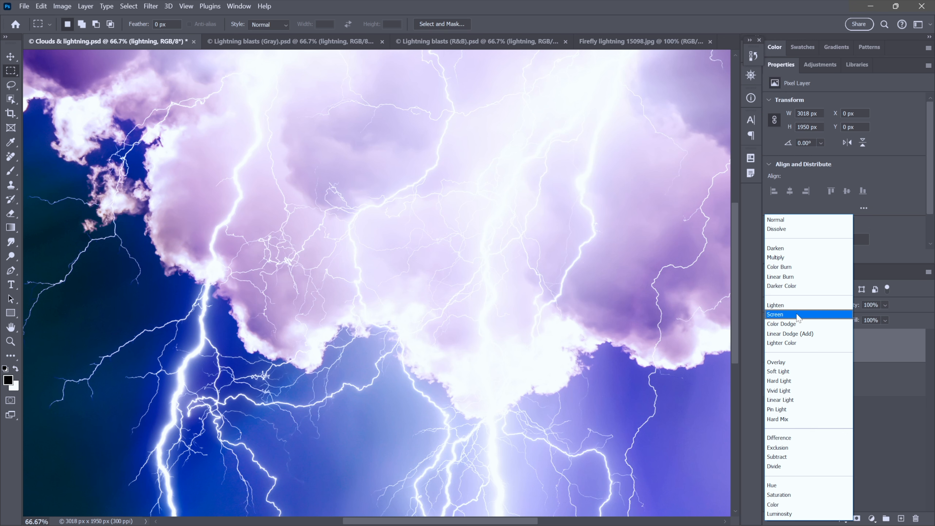
{"action": "left_click", "coordinate": [797, 317]}
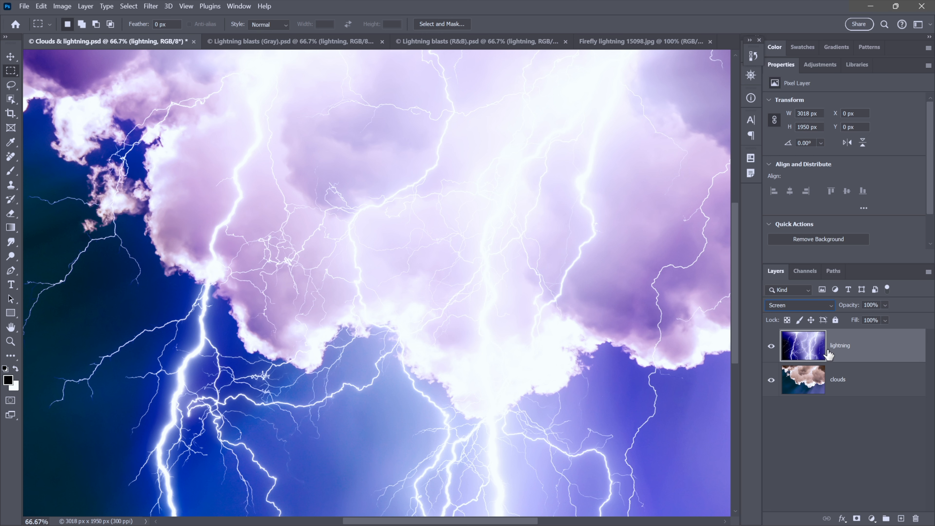
Set the lightning layer's Blend If Gray black point for Current Layer to 128 and inspect the transition edges at 200%
{"action": "double_click", "coordinate": [894, 349]}
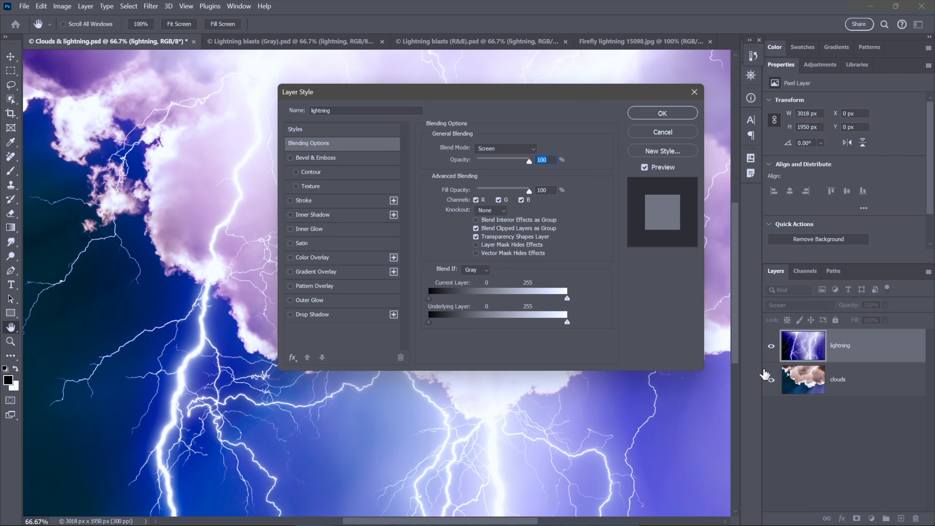
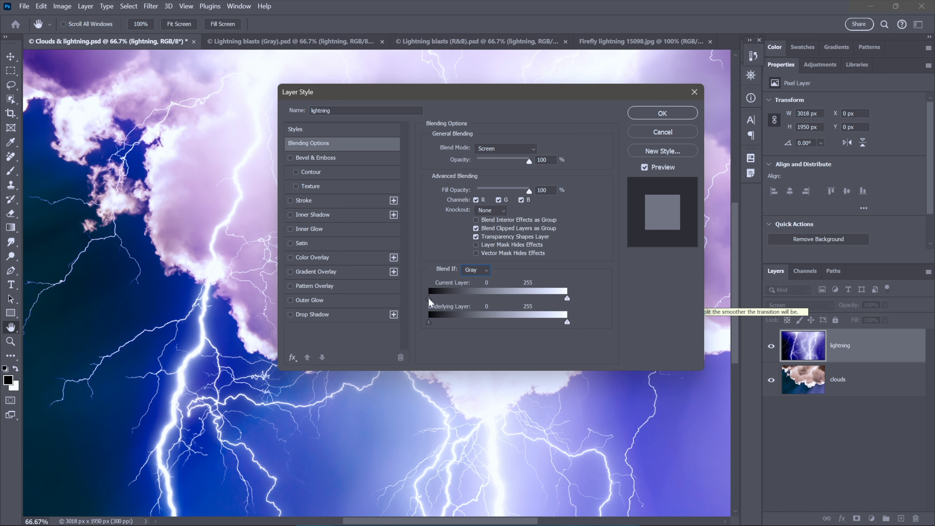
{"action": "left_click_drag", "start_coordinate": [428, 298], "coordinate": [497, 297]}
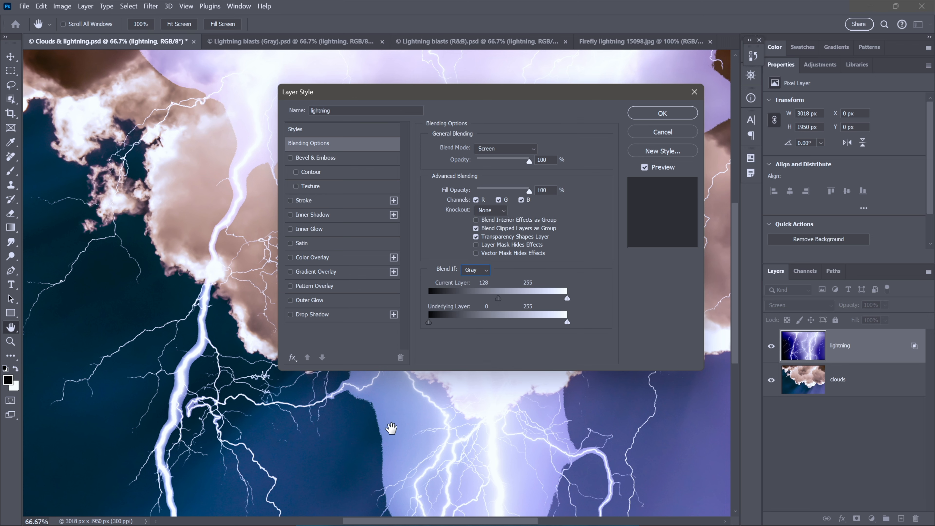
{"action": "key", "text": "ctrl+plus"}
{"action": "key", "text": "ctrl+plus"}
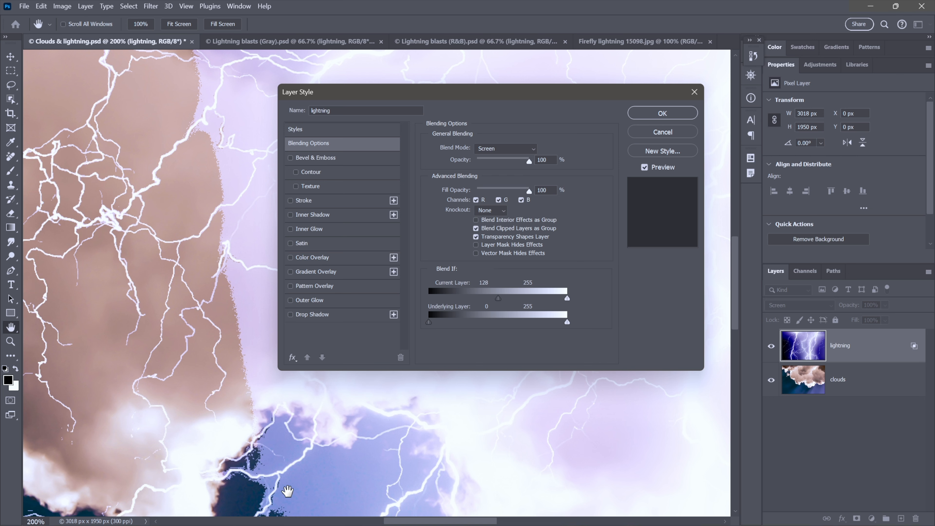
{"action": "left_click_drag", "start_coordinate": [333, 483], "coordinate": [238, 272]}
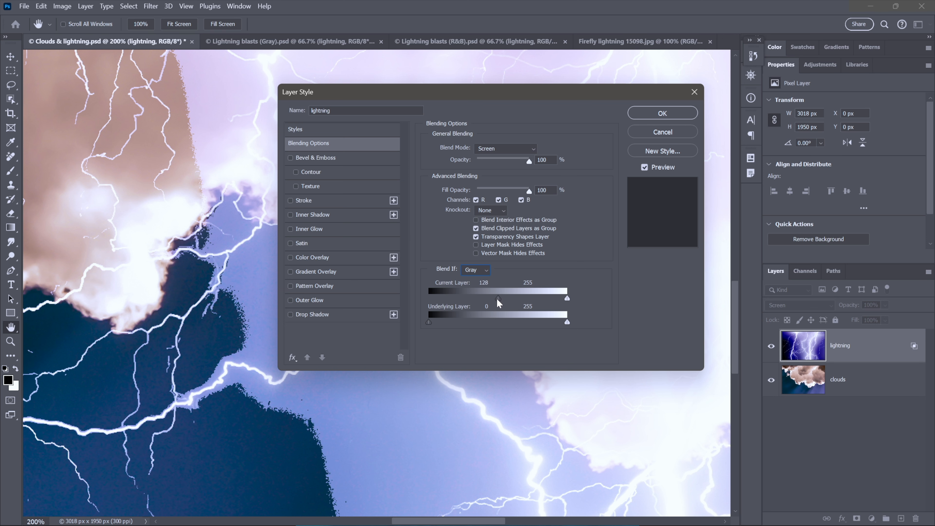
Try splitting the lightning layer's Current Layer black point to 101 / 128, and rejoin it at 212
{"action": "key", "text": "alt"}
{"action": "left_click_drag", "start_coordinate": [496, 299], "coordinate": [483, 299]}
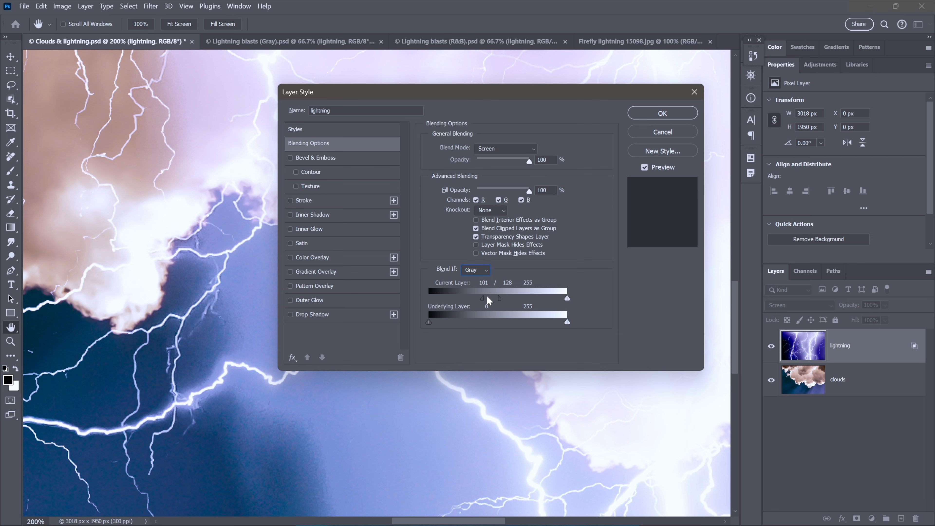
{"action": "left_click_drag", "start_coordinate": [482, 296], "coordinate": [544, 298]}
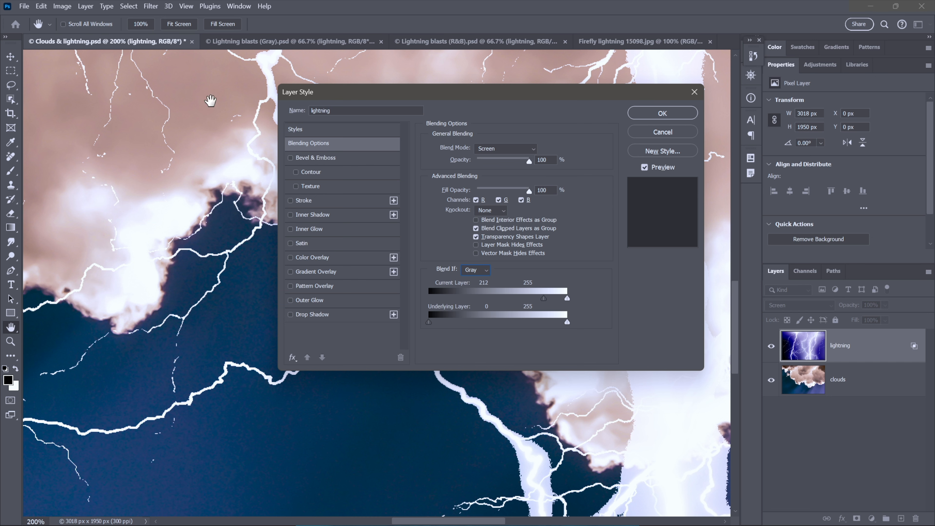
Test the Current Layer black point at 147 and 255 with the whole image in view, and set it to 245
{"action": "left_click", "coordinate": [185, 6]}
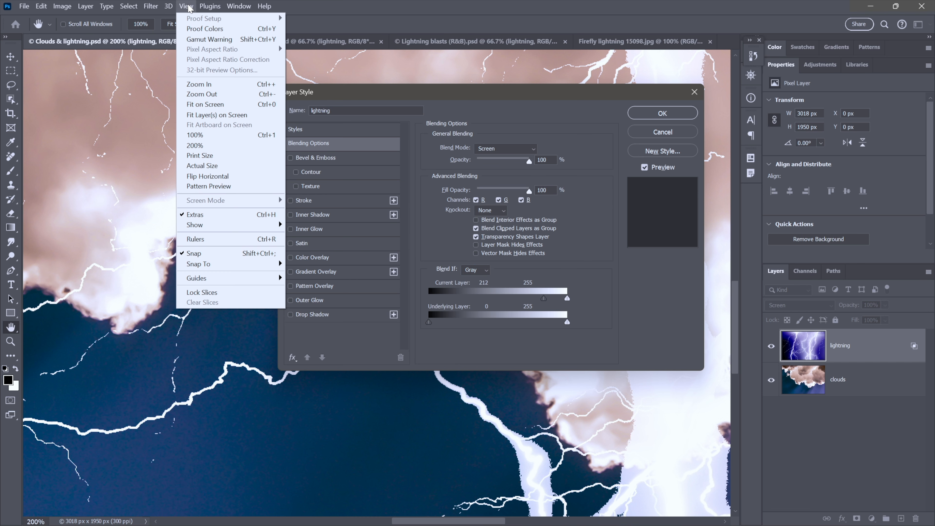
{"action": "left_click", "coordinate": [233, 103]}
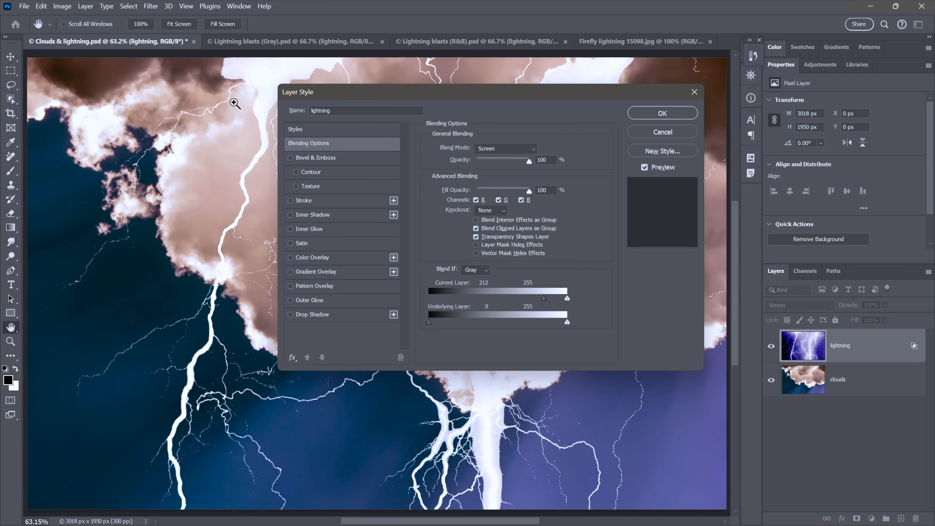
{"action": "key", "text": "ctrl+plus"}
{"action": "left_click_drag", "start_coordinate": [330, 92], "coordinate": [501, 79]}
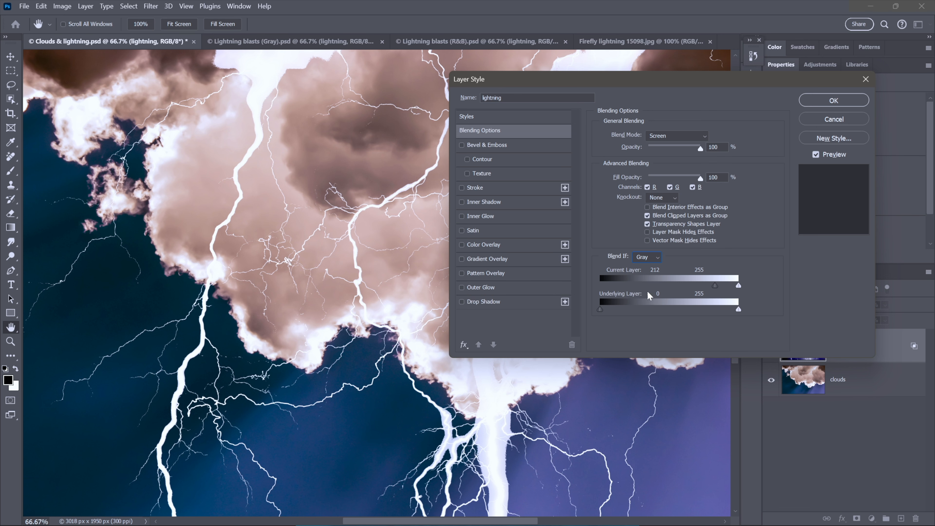
{"action": "left_click_drag", "start_coordinate": [715, 285], "coordinate": [680, 286]}
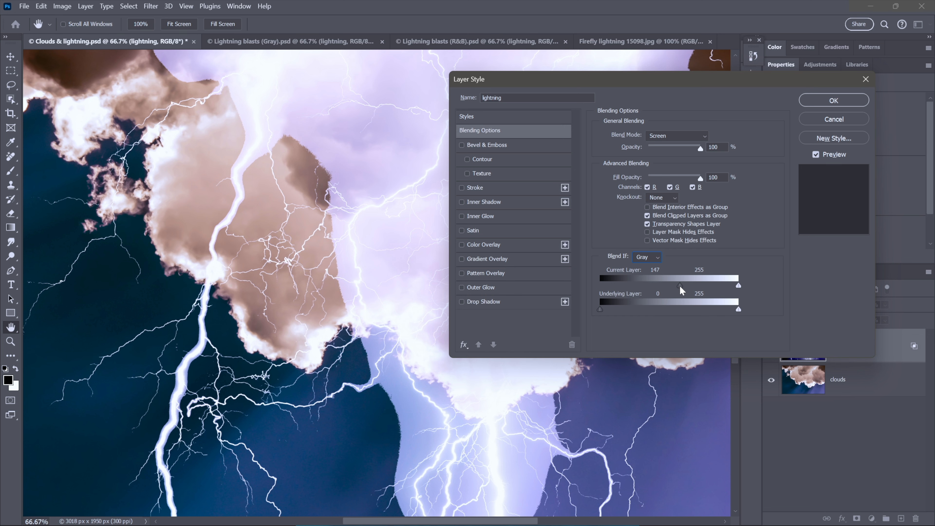
{"action": "left_click_drag", "start_coordinate": [679, 285], "coordinate": [740, 285]}
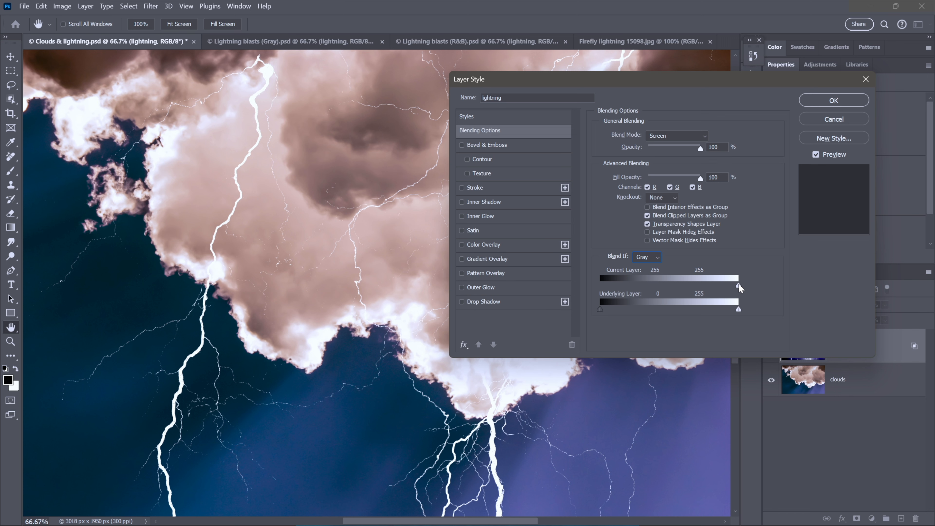
{"action": "left_click_drag", "start_coordinate": [740, 286], "coordinate": [741, 286]}
{"action": "left_click_drag", "start_coordinate": [740, 288], "coordinate": [734, 289]}
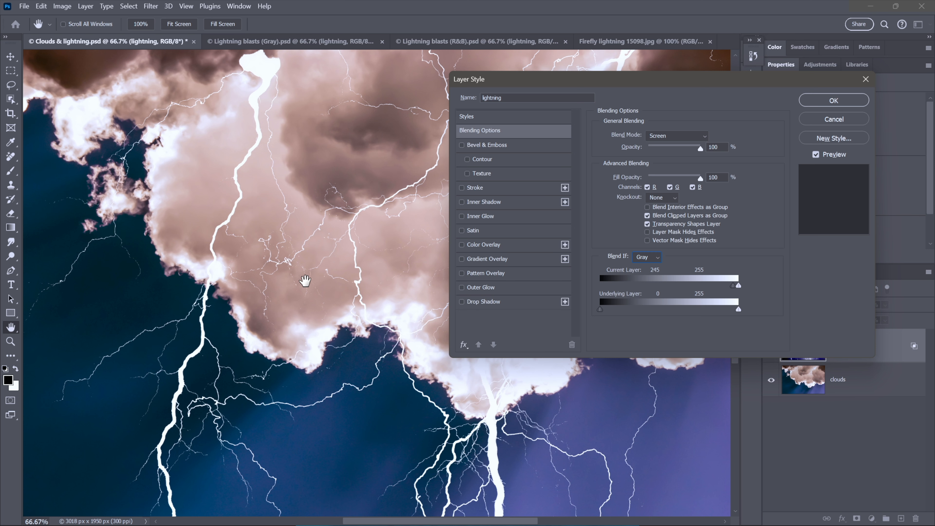
Split the Current Layer black point to 160 / 245, apply the layer style and compare the image before and after
{"action": "key", "text": "alt"}
{"action": "left_click_drag", "start_coordinate": [731, 287], "coordinate": [687, 290]}
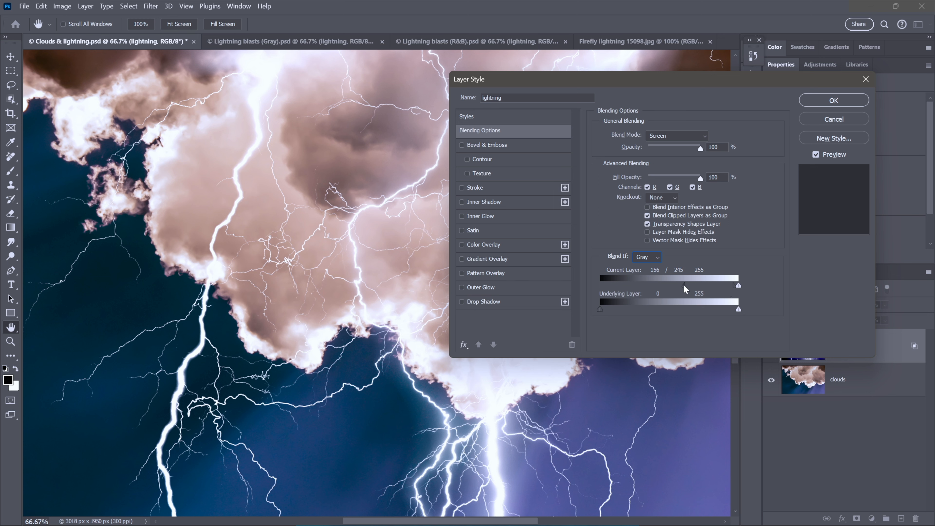
{"action": "left_click_drag", "start_coordinate": [683, 286], "coordinate": [687, 286]}
{"action": "left_click_drag", "start_coordinate": [533, 84], "coordinate": [606, 91]}
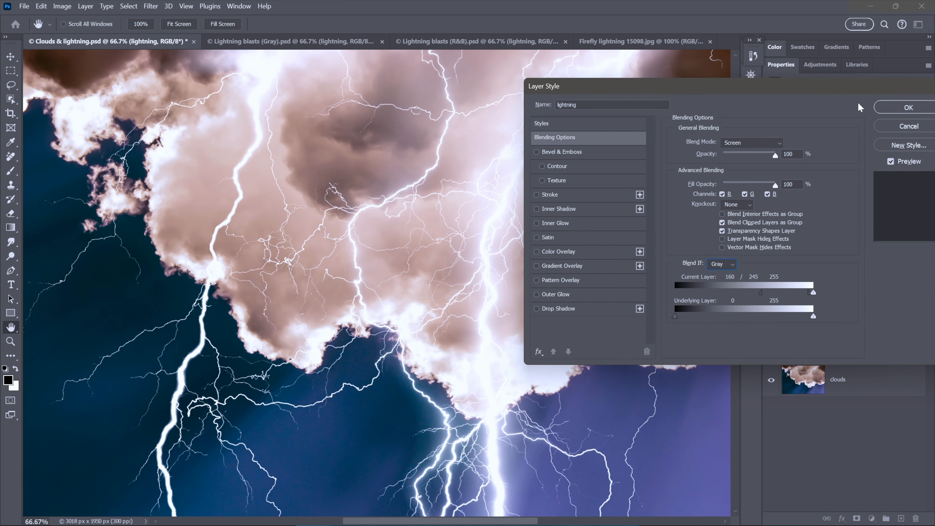
{"action": "left_click", "coordinate": [885, 108]}
{"action": "key", "text": "m"}
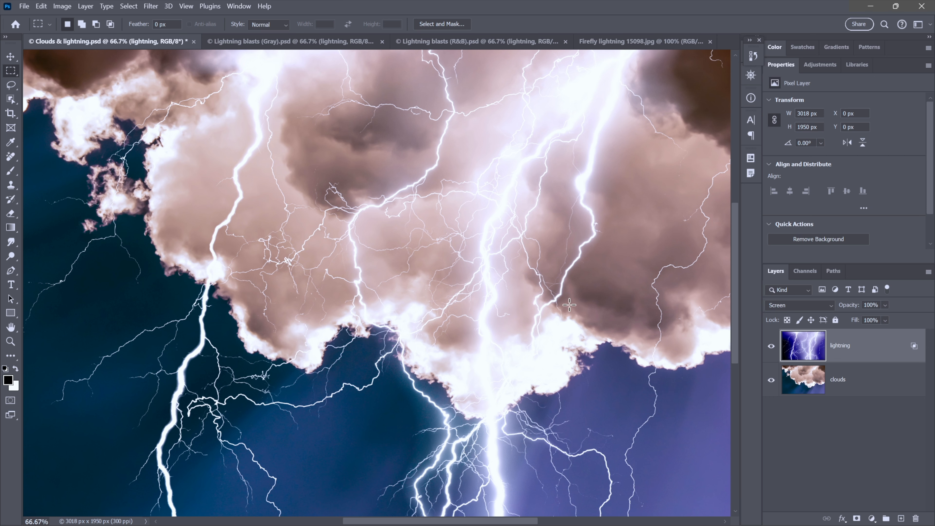
{"action": "key", "text": "ctrl+z"}
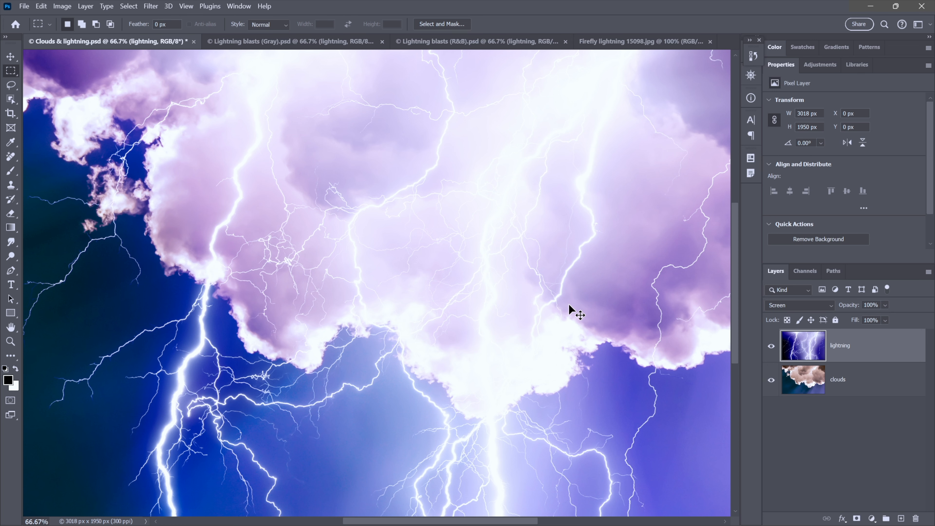
{"action": "key", "text": "ctrl+shift+z"}
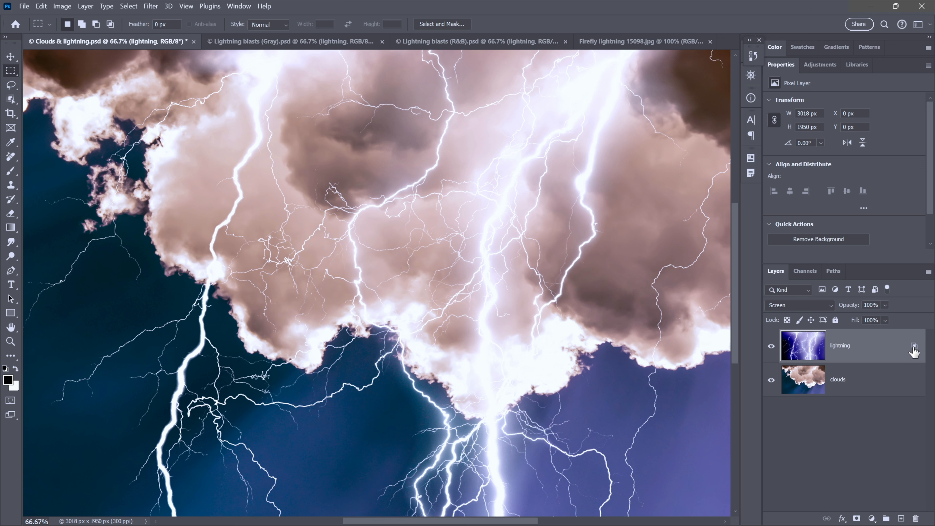
Try clearing the lightning layer's layer style and undo the clearing
{"action": "mouse_move", "coordinate": [913, 351]}
{"action": "right_click", "coordinate": [914, 350]}
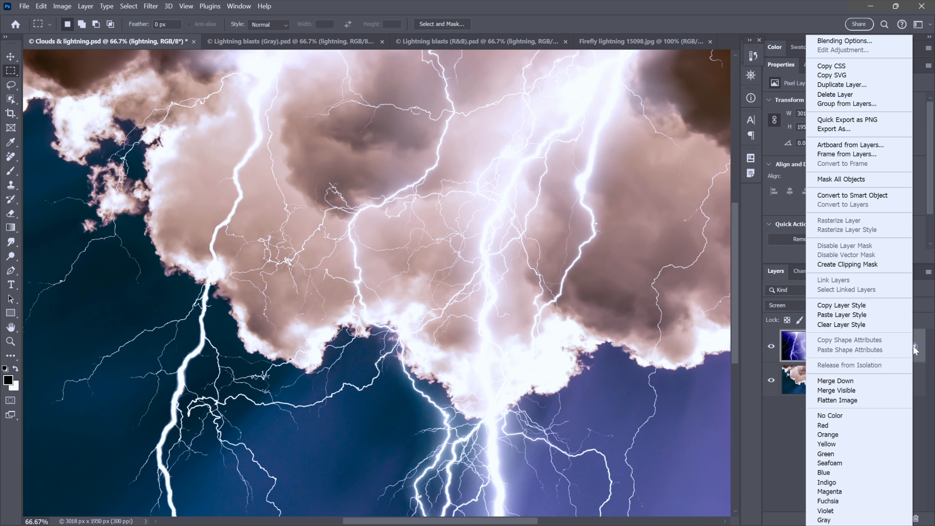
{"action": "left_click", "coordinate": [885, 328]}
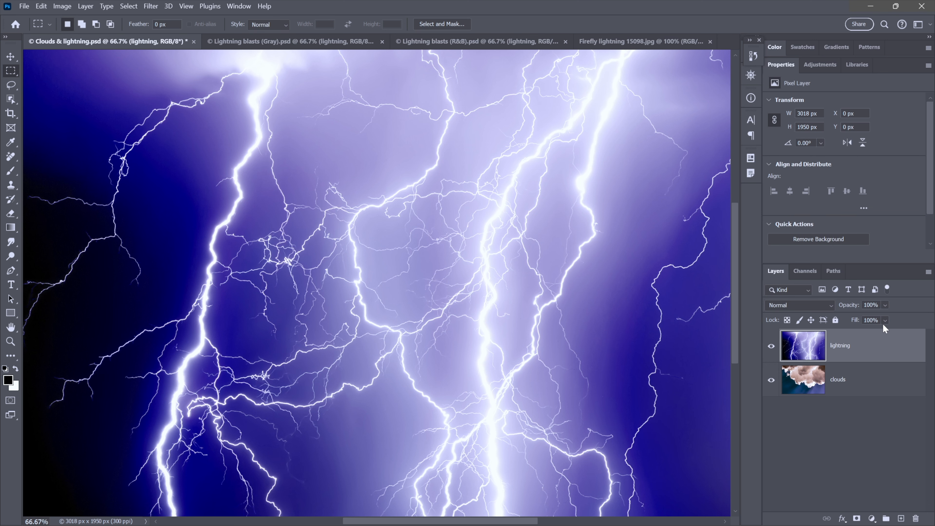
{"action": "key", "text": "ctrl+z"}
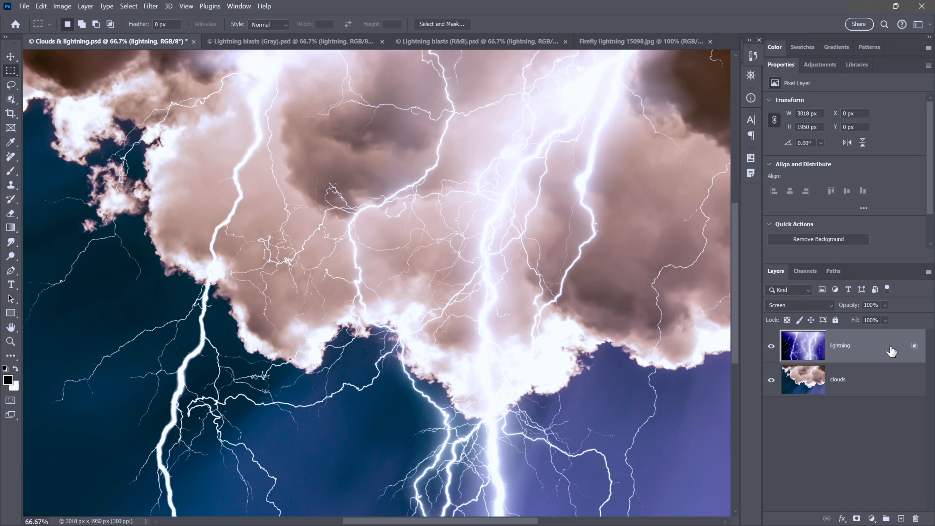
Reopen the lightning layer's blending options, try an Underlying Layer black point of 126 and restore it to 0
{"action": "double_click", "coordinate": [904, 351]}
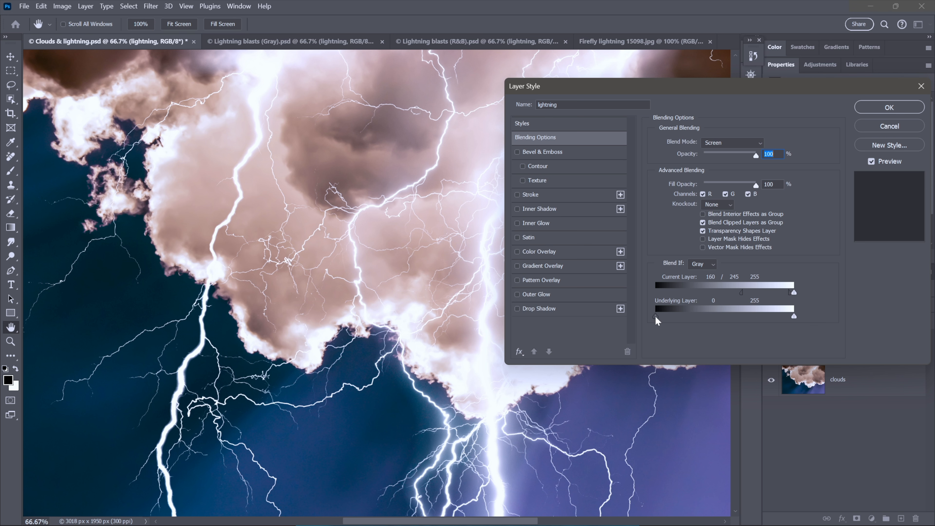
{"action": "left_click_drag", "start_coordinate": [654, 317], "coordinate": [724, 319]}
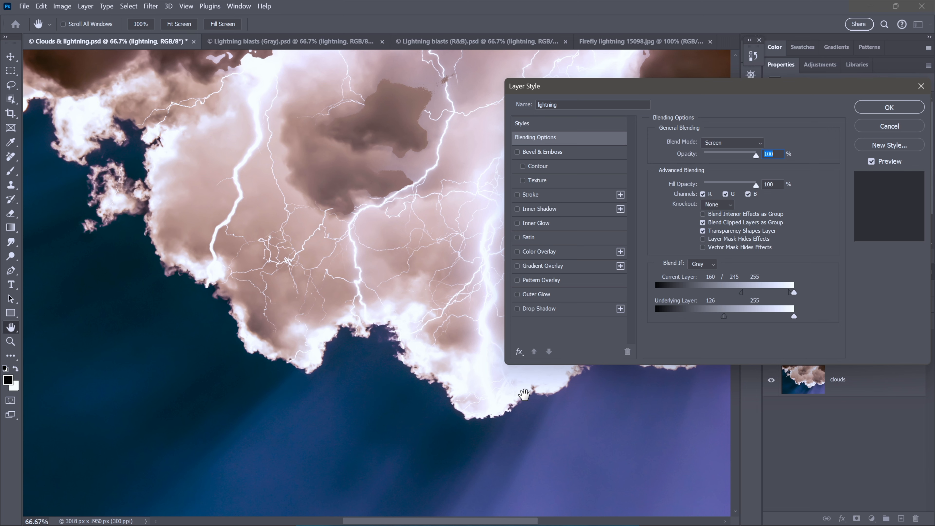
{"action": "left_click_drag", "start_coordinate": [618, 92], "coordinate": [613, 55]}
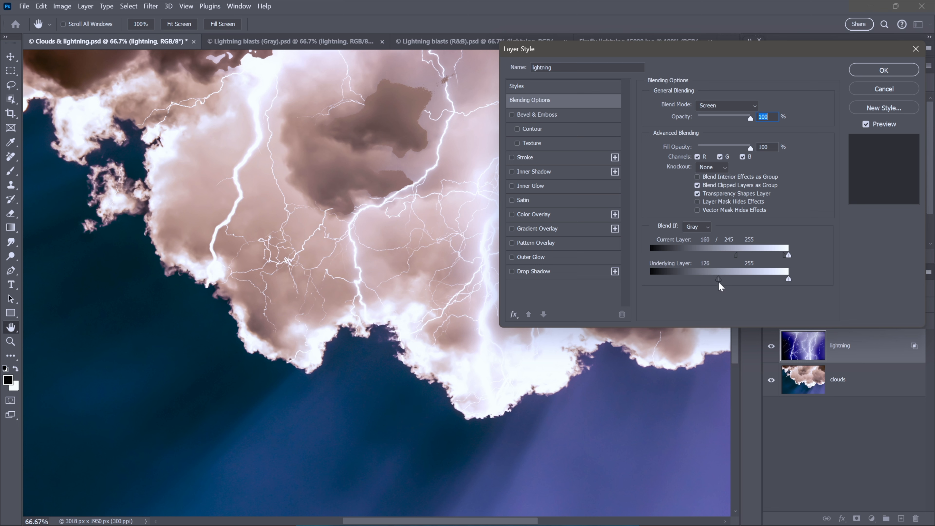
{"action": "left_click_drag", "start_coordinate": [718, 280], "coordinate": [643, 282]}
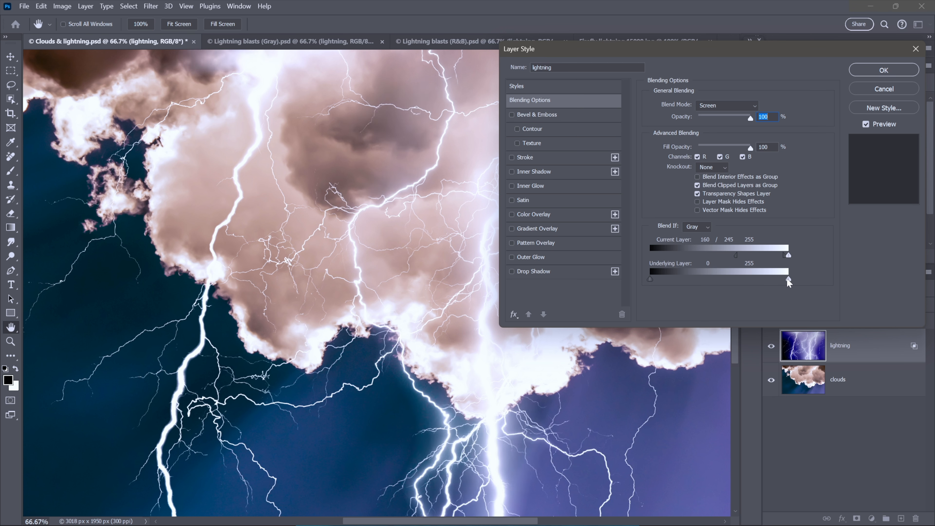
Set the Underlying Layer white point to 150 and inspect the cutoff edges of the bolts at 200%
{"action": "left_click_drag", "start_coordinate": [787, 280], "coordinate": [738, 280]}
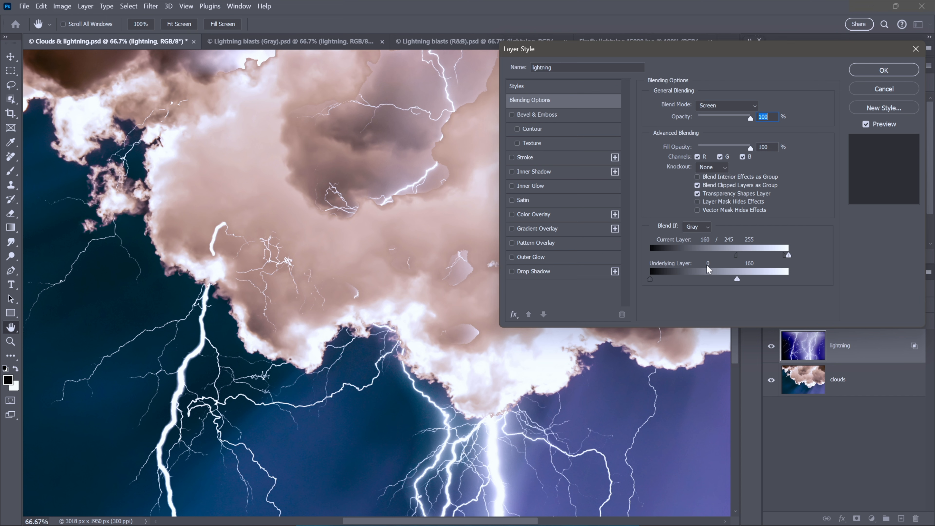
{"action": "left_click_drag", "start_coordinate": [738, 280], "coordinate": [733, 282]}
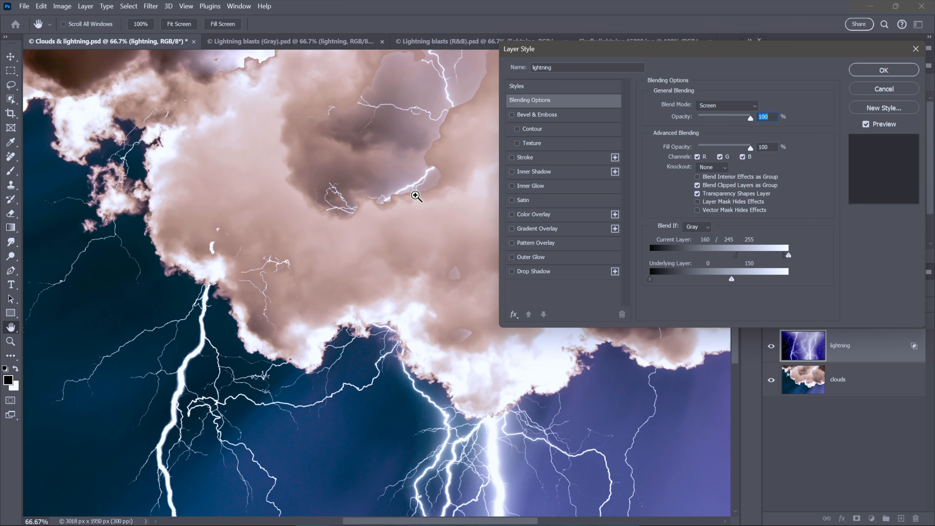
{"action": "key", "text": "ctrl+plus"}
{"action": "key", "text": "ctrl+plus"}
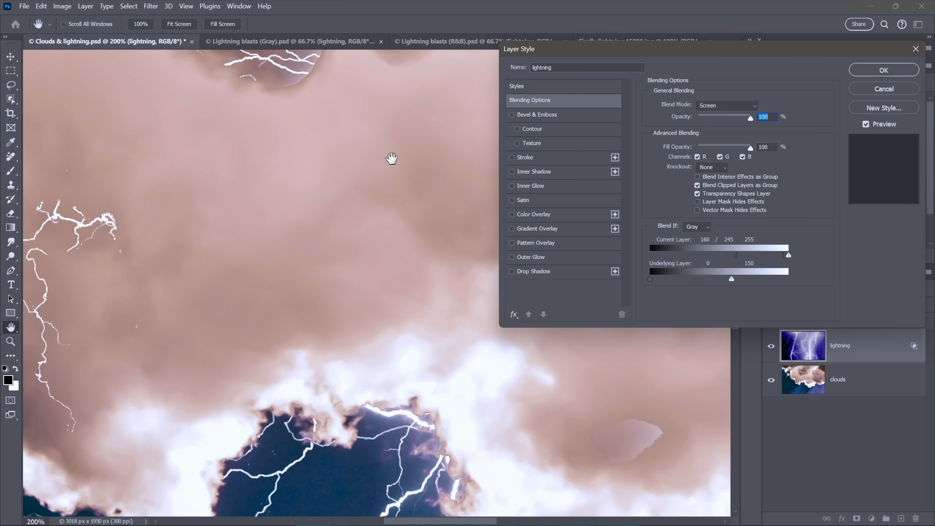
{"action": "left_click_drag", "start_coordinate": [390, 157], "coordinate": [346, 330]}
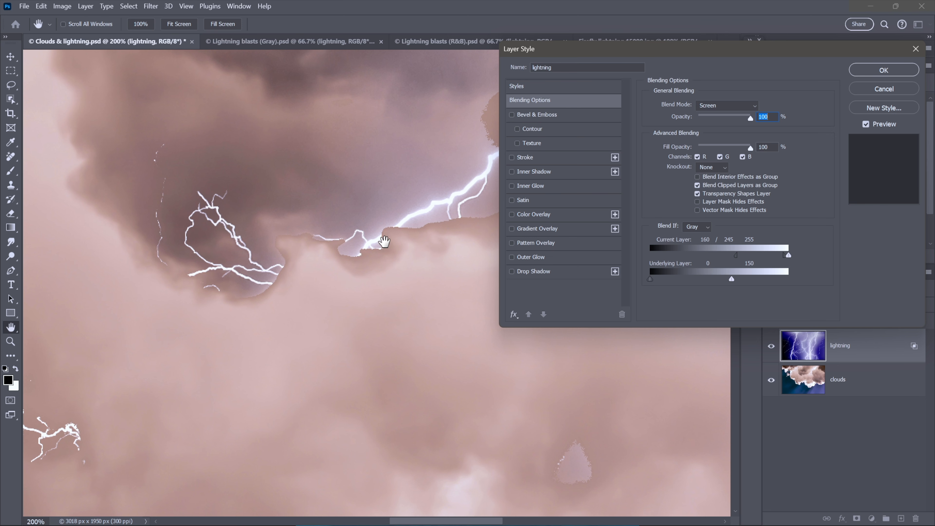
{"action": "left_click_drag", "start_coordinate": [415, 230], "coordinate": [249, 328]}
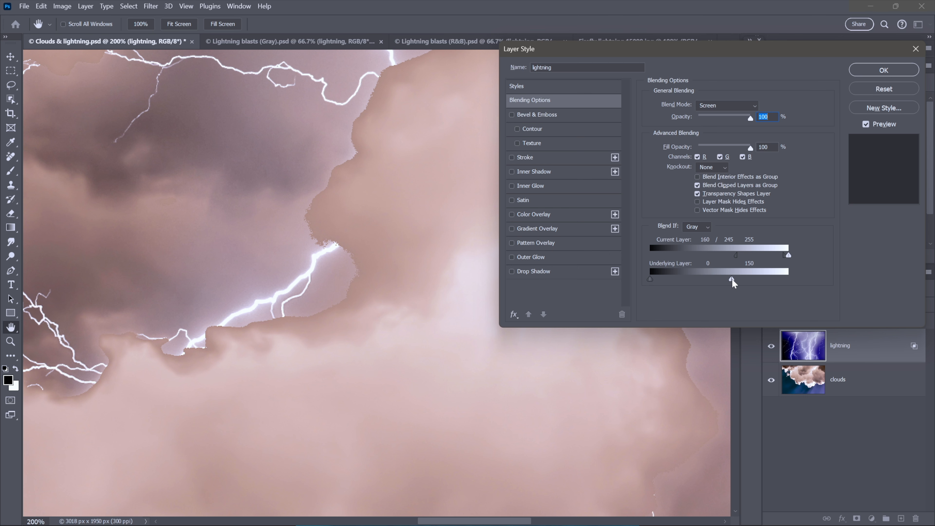
Split the Underlying Layer white point to 150 / 208, refine it to 160 / 220 and apply the layer style
{"action": "left_click_drag", "start_coordinate": [733, 282], "coordinate": [762, 283]}
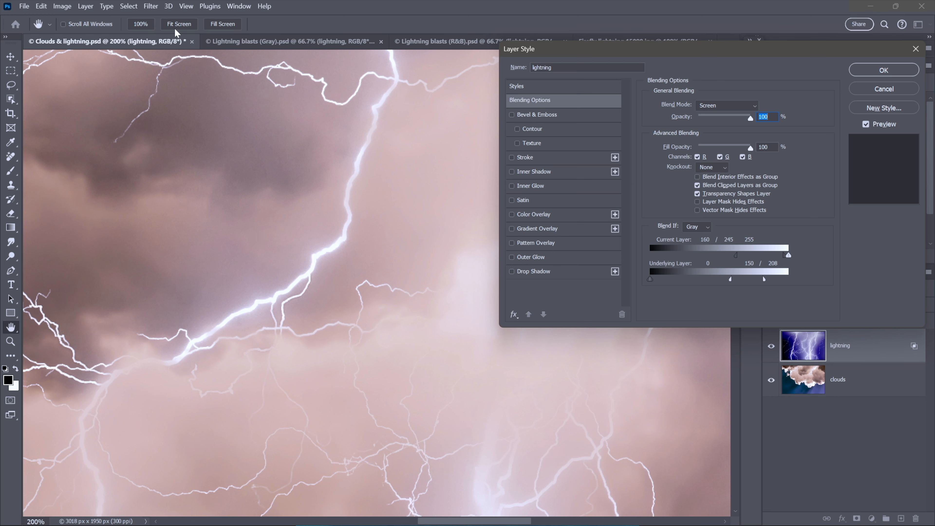
{"action": "left_click", "coordinate": [185, 7]}
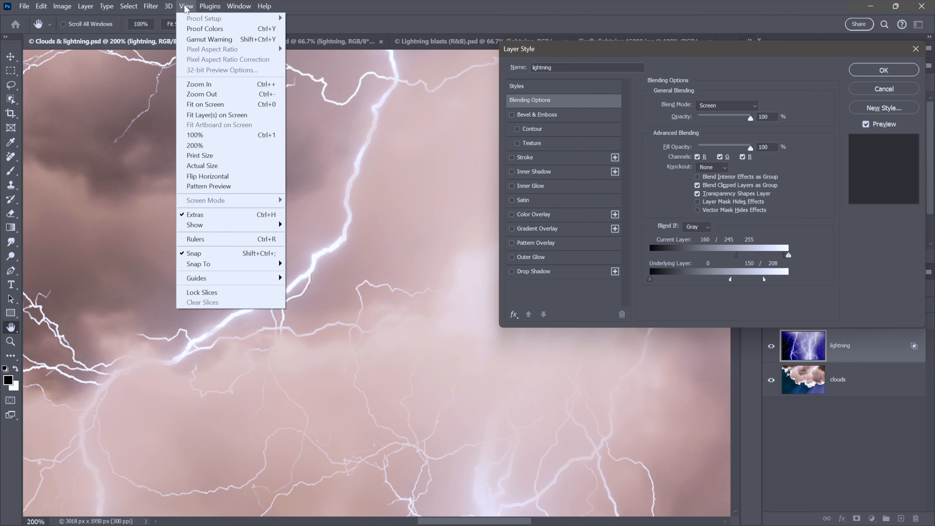
{"action": "left_click", "coordinate": [243, 103]}
{"action": "key", "text": "ctrl+plus"}
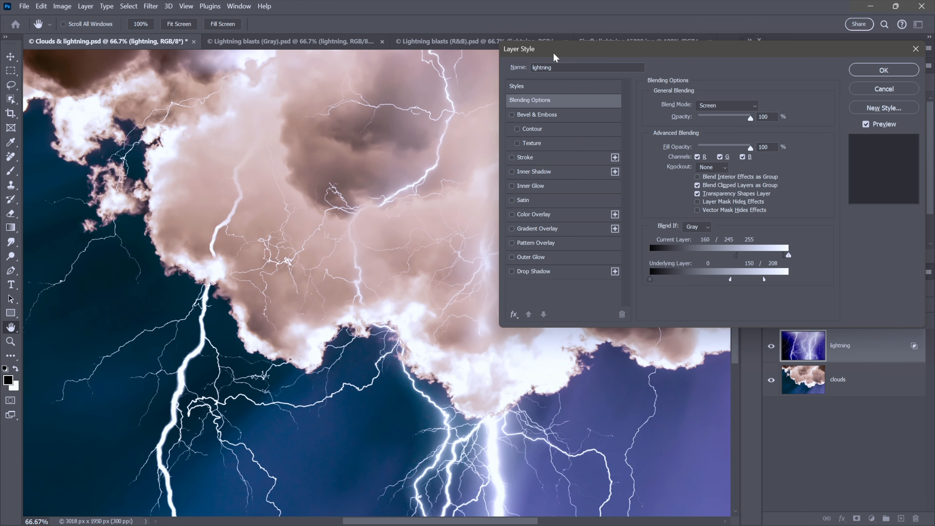
{"action": "left_click_drag", "start_coordinate": [555, 57], "coordinate": [538, 75]}
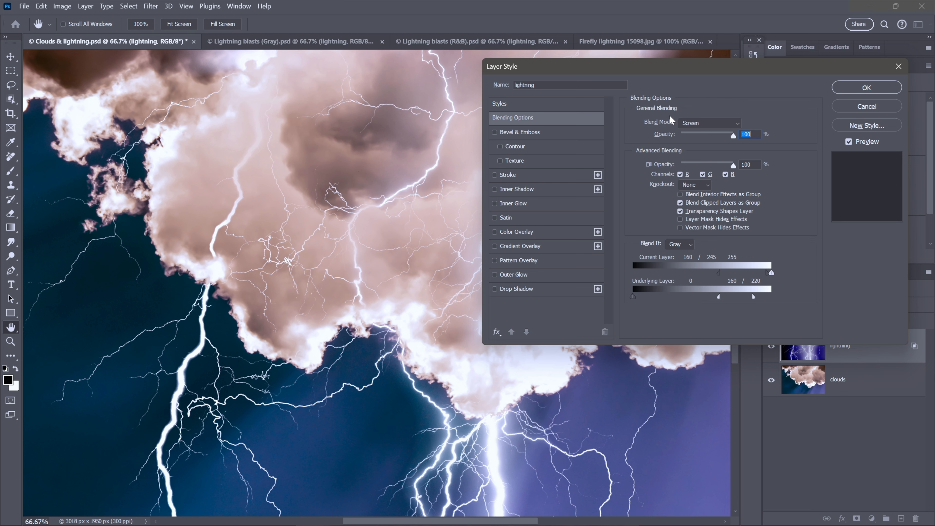
{"action": "left_click", "coordinate": [850, 88]}
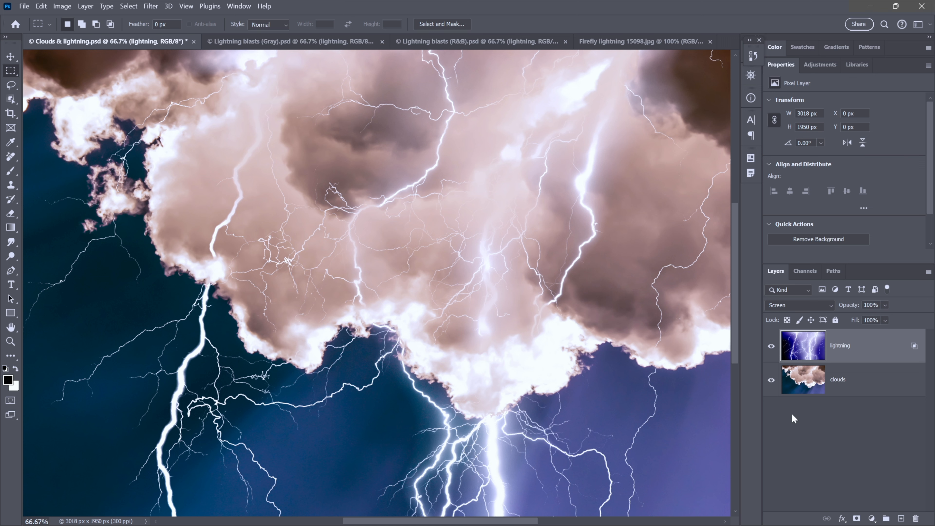
Step back through the lightning layer's blending changes to Normal mode and restore them one by one to compare the stages
{"action": "key", "text": "ctrl+z"}
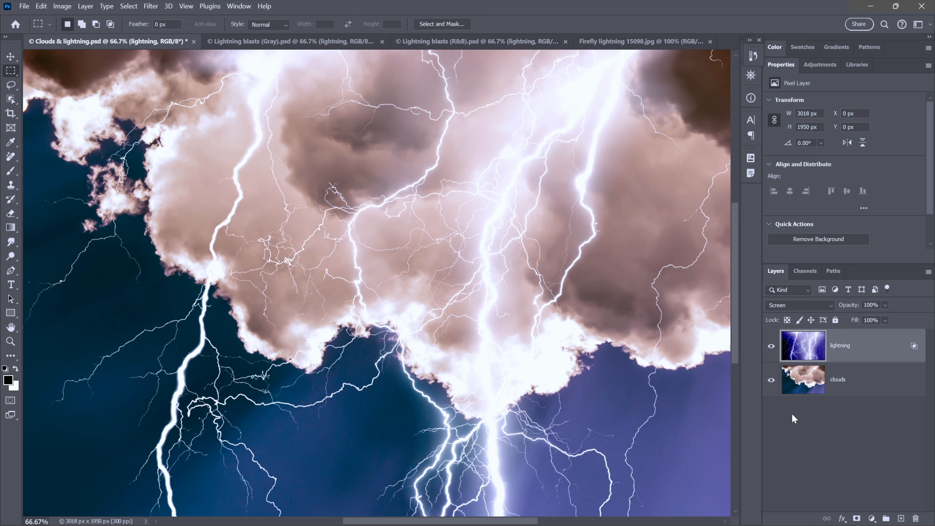
{"action": "key", "text": "ctrl+z"}
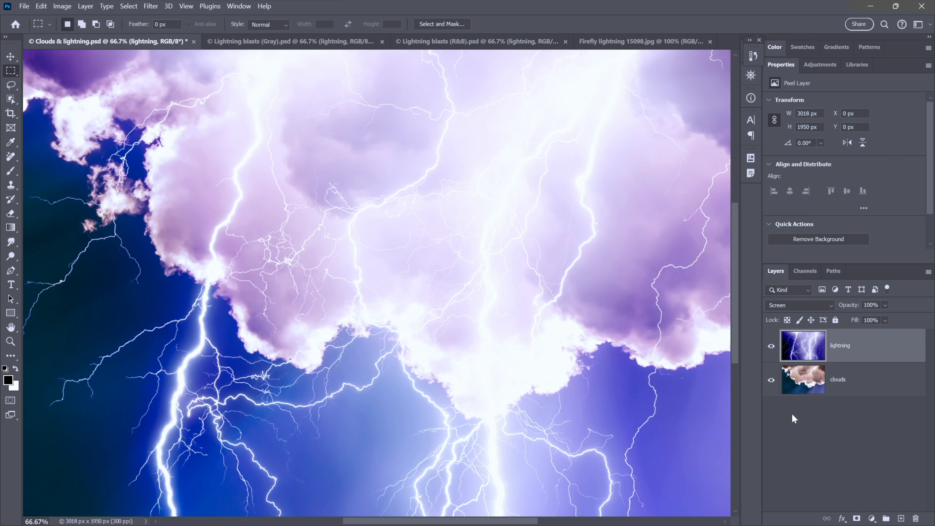
{"action": "key", "text": "ctrl+z"}
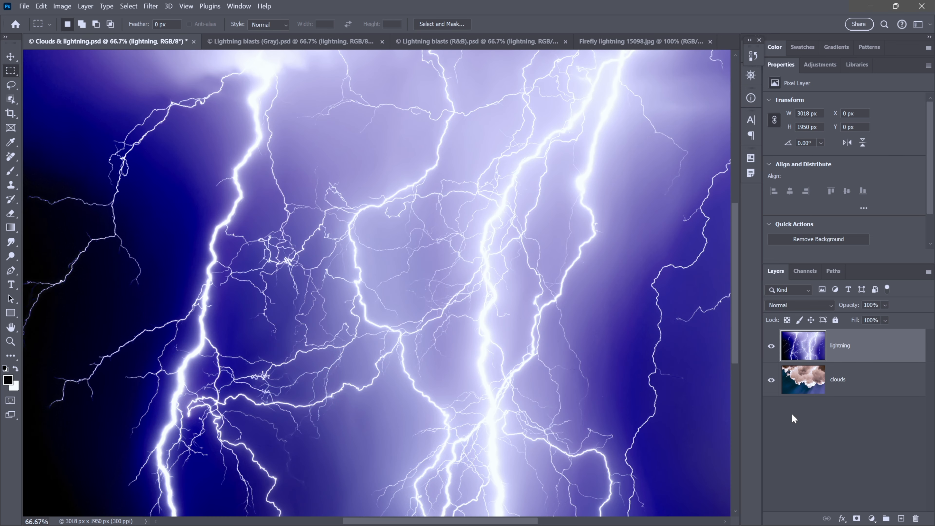
{"action": "key", "text": "ctrl+shift+z"}
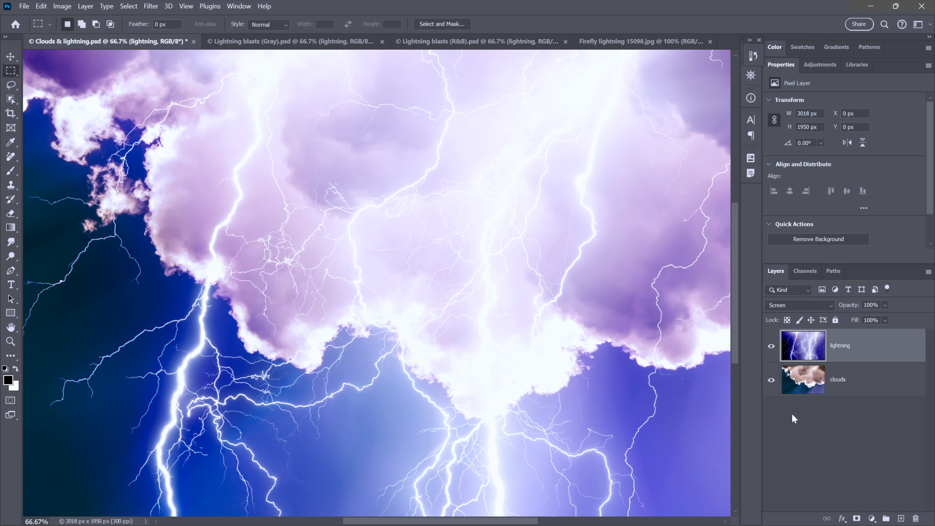
{"action": "key", "text": "ctrl+shift+z"}
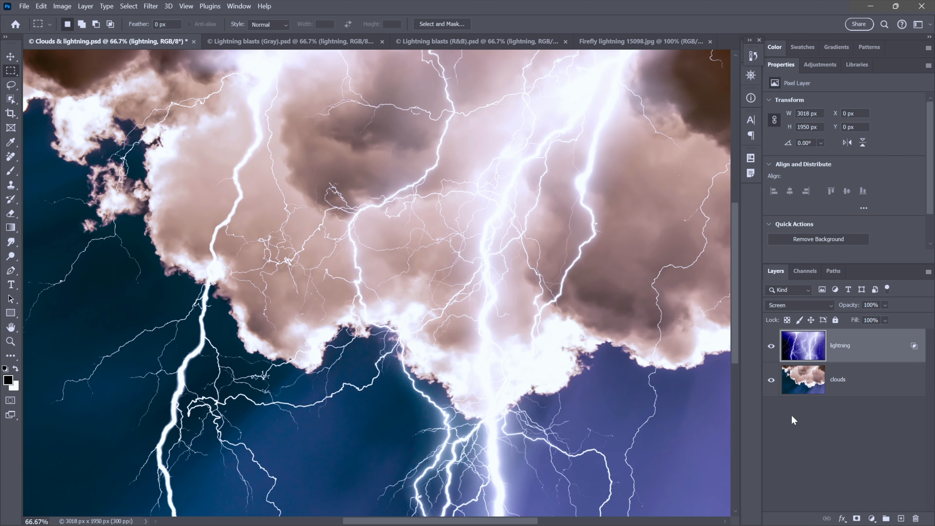
{"action": "key", "text": "ctrl+z"}
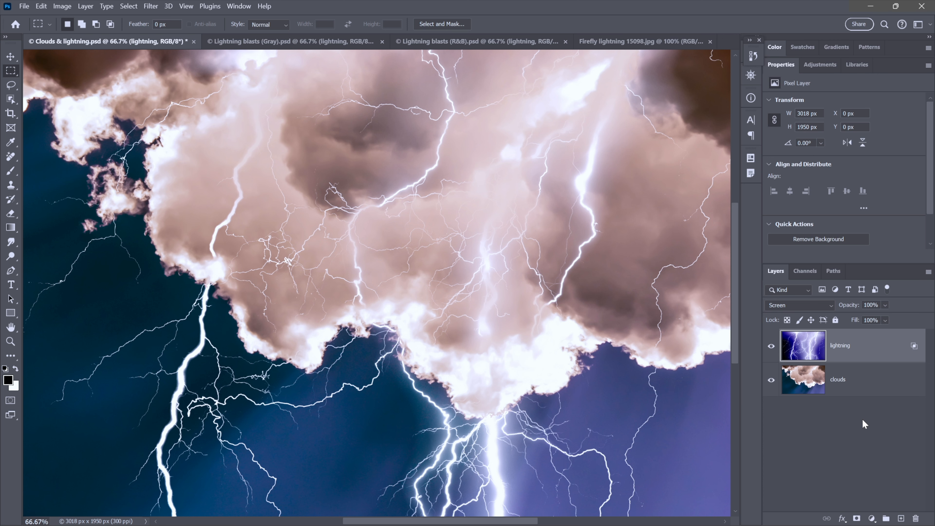
Compare with Lightning blasts (Gray).psd, set the lightning layer's Underlying Layer white point to 110 / 160 in Clouds & lightning.psd, and apply the style
{"action": "key", "text": "ctrl+Tab"}
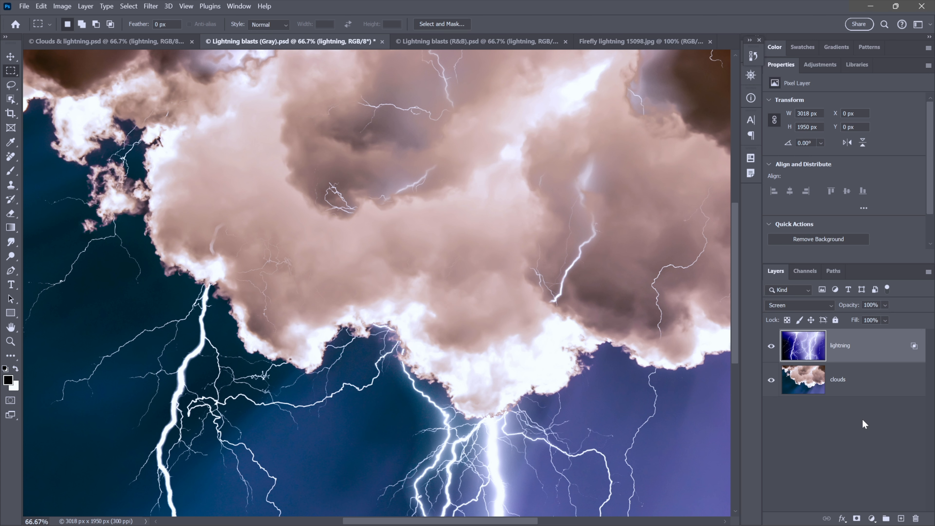
{"action": "key", "text": "ctrl+shift+Tab"}
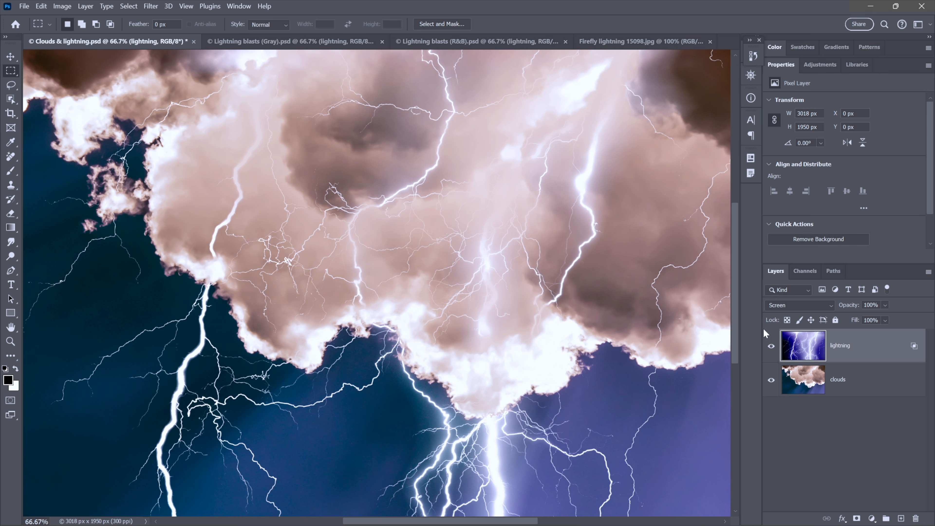
{"action": "double_click", "coordinate": [878, 348]}
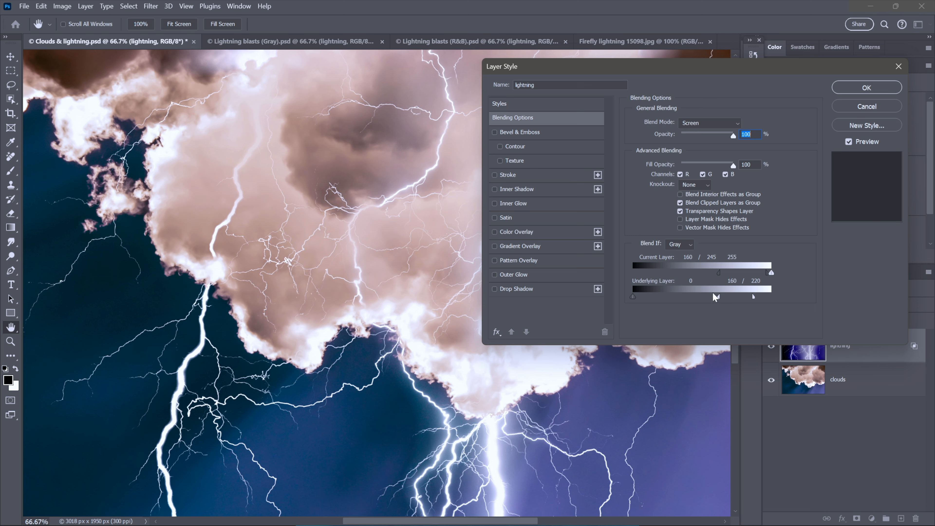
{"action": "left_click_drag", "start_coordinate": [716, 297], "coordinate": [693, 297]}
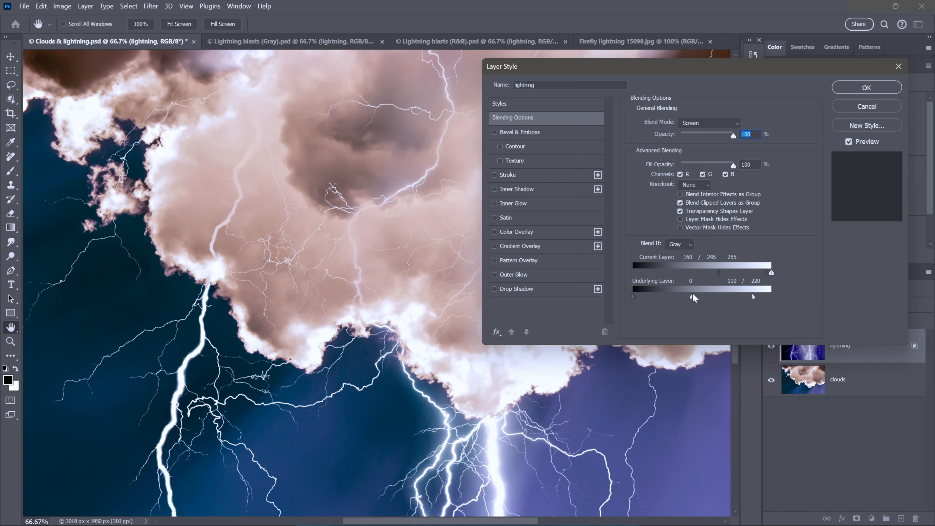
{"action": "mouse_move", "coordinate": [693, 297]}
{"action": "left_mouse_down"}
{"action": "mouse_move", "coordinate": [718, 298]}
{"action": "mouse_move", "coordinate": [694, 297]}
{"action": "left_mouse_up"}
{"action": "left_click_drag", "start_coordinate": [693, 295], "coordinate": [692, 295]}
{"action": "left_click_drag", "start_coordinate": [754, 298], "coordinate": [720, 297]}
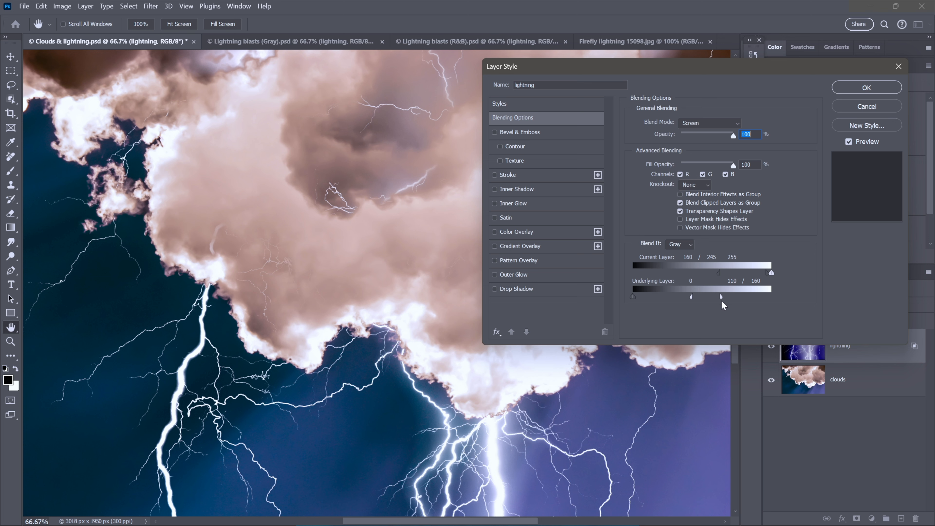
{"action": "left_click", "coordinate": [856, 89]}
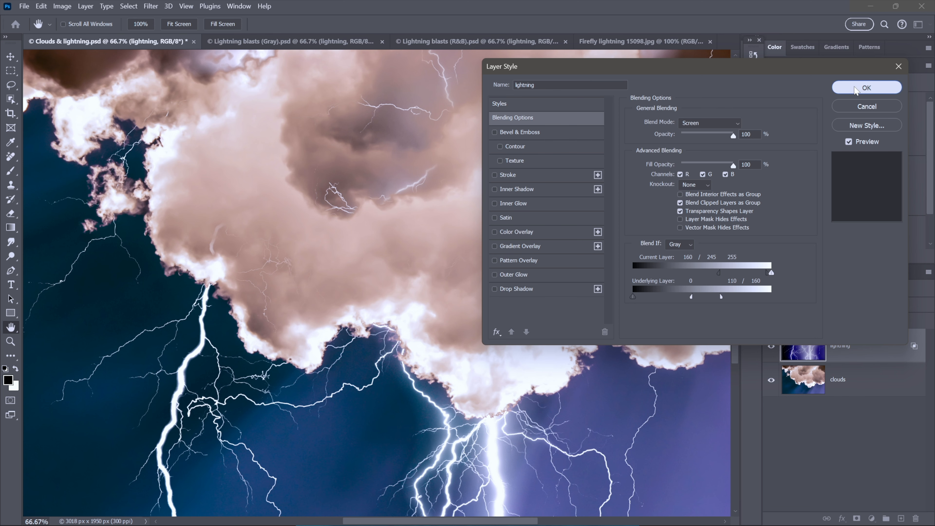